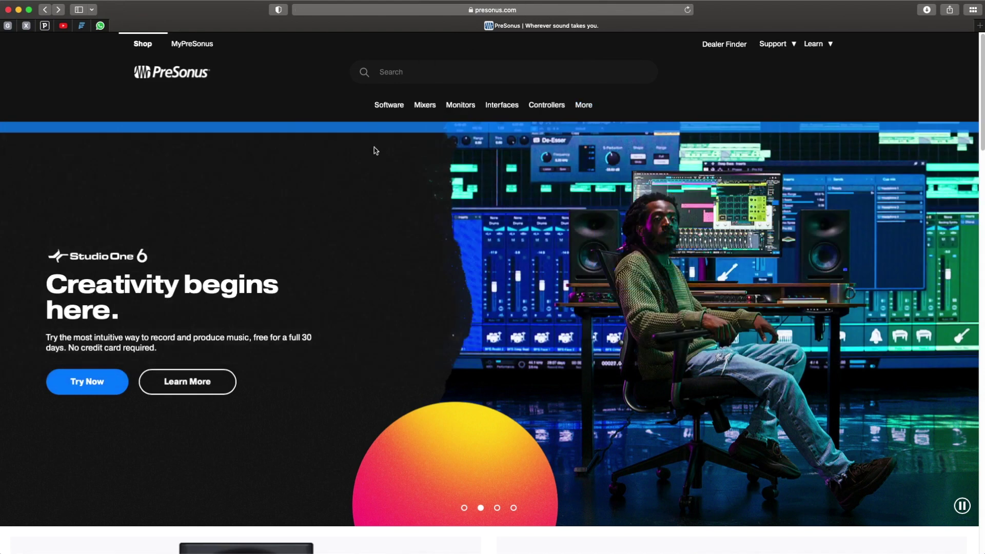
Bring up the Software mega-menu with its Shop by Series list on presonus.com.
{"action": "mouse_move", "coordinate": [390, 107]}
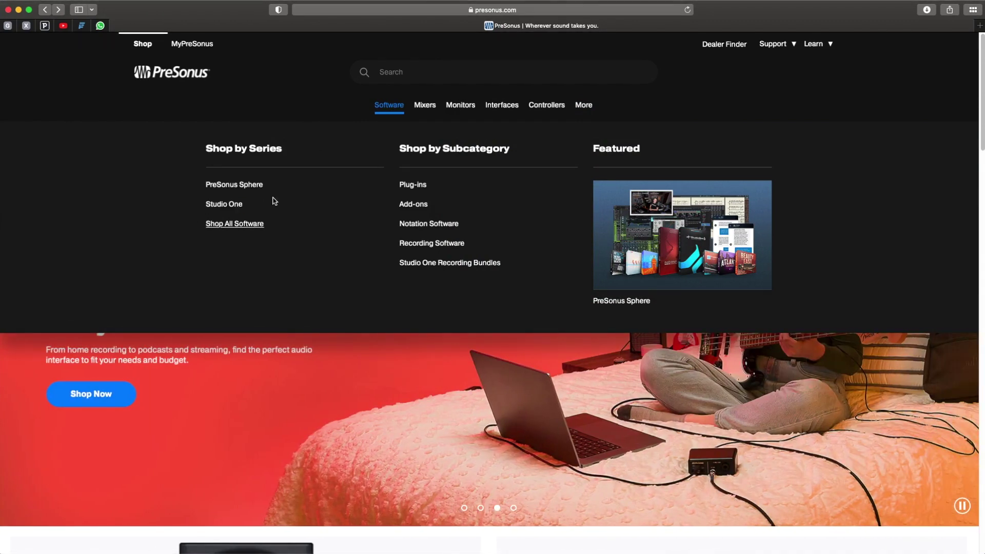
Go from the Studio One series page to the Studio One 6 30-day demo sign-up form.
{"action": "left_click", "coordinate": [275, 201]}
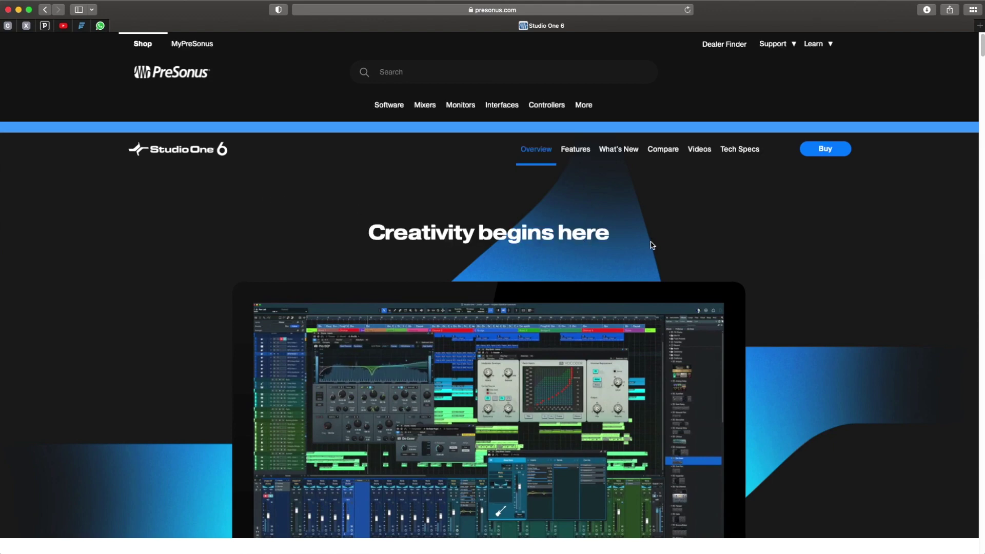
{"action": "scroll", "coordinate": [648, 245], "scroll_direction": "down", "scroll_amount": 5}
{"action": "scroll", "coordinate": [650, 245], "scroll_direction": "down", "scroll_amount": 6}
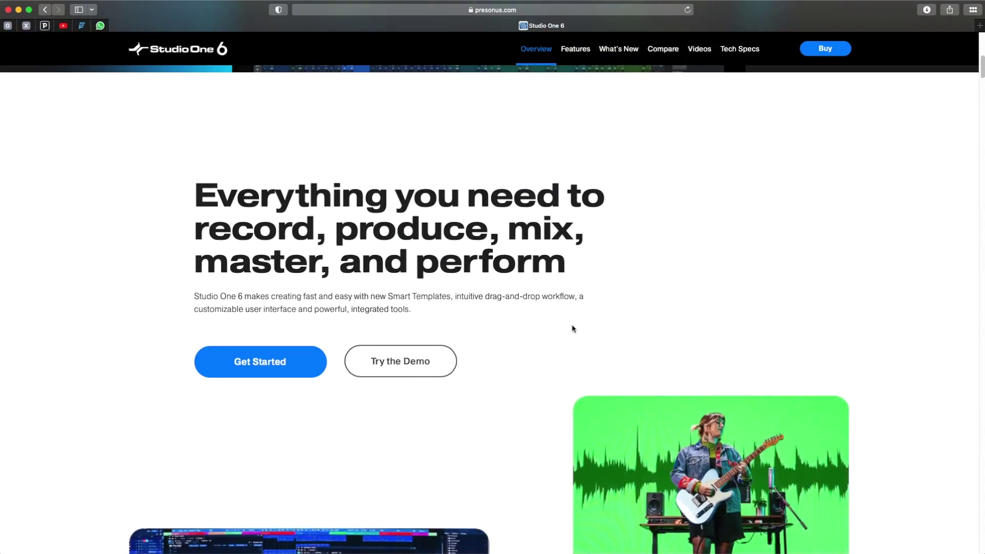
{"action": "left_click", "coordinate": [410, 360]}
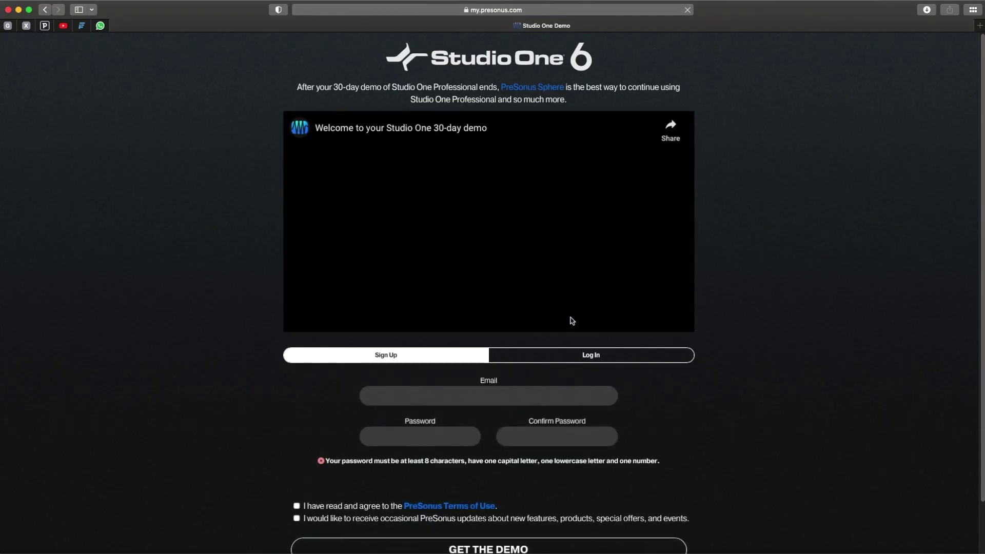
{"action": "scroll", "coordinate": [737, 285], "scroll_direction": "down", "scroll_amount": 2}
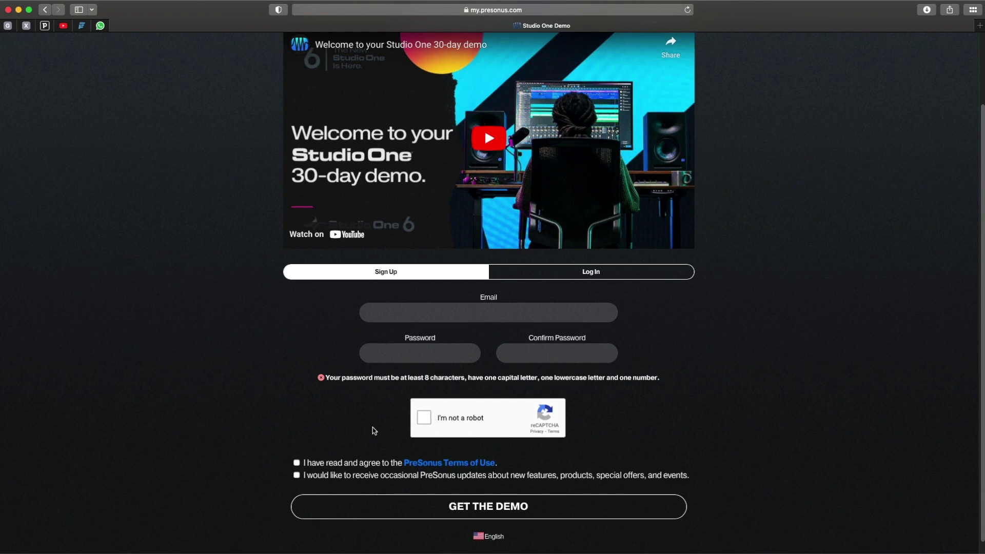
{"action": "scroll", "coordinate": [376, 429], "scroll_direction": "down", "scroll_amount": 1}
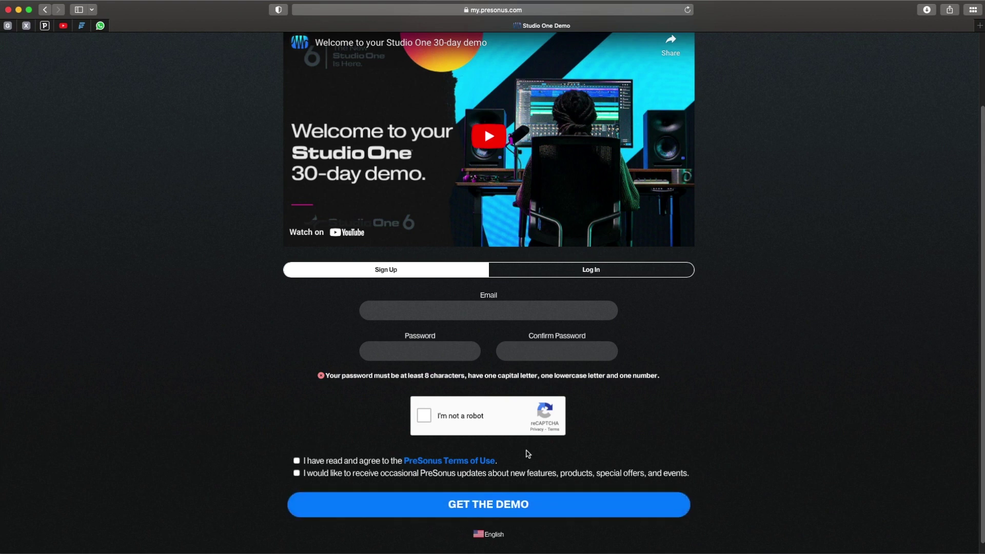
Log in with the saved account credentials and start the Studio One 6 Mac installer download.
{"action": "left_click", "coordinate": [593, 272]}
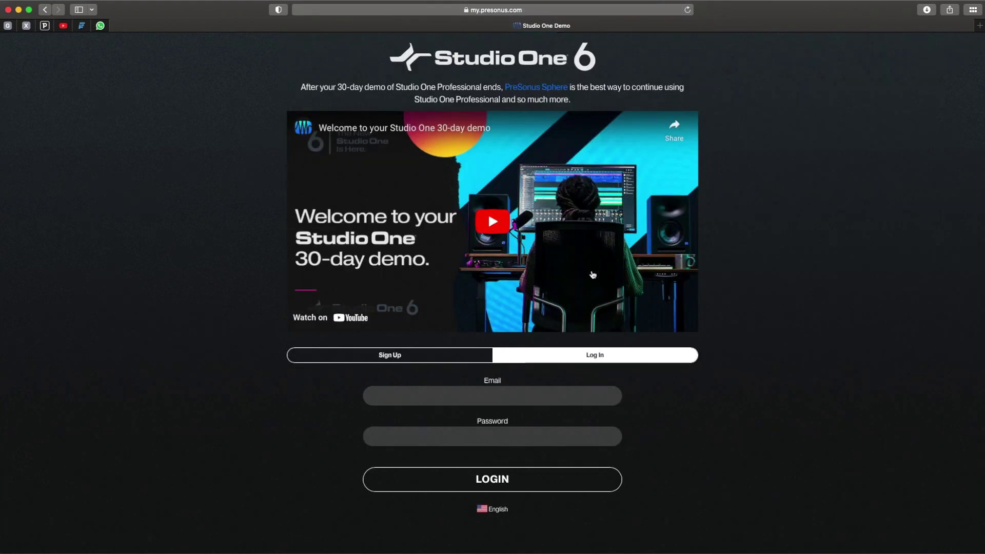
{"action": "left_click", "coordinate": [490, 399]}
{"action": "left_click", "coordinate": [420, 413]}
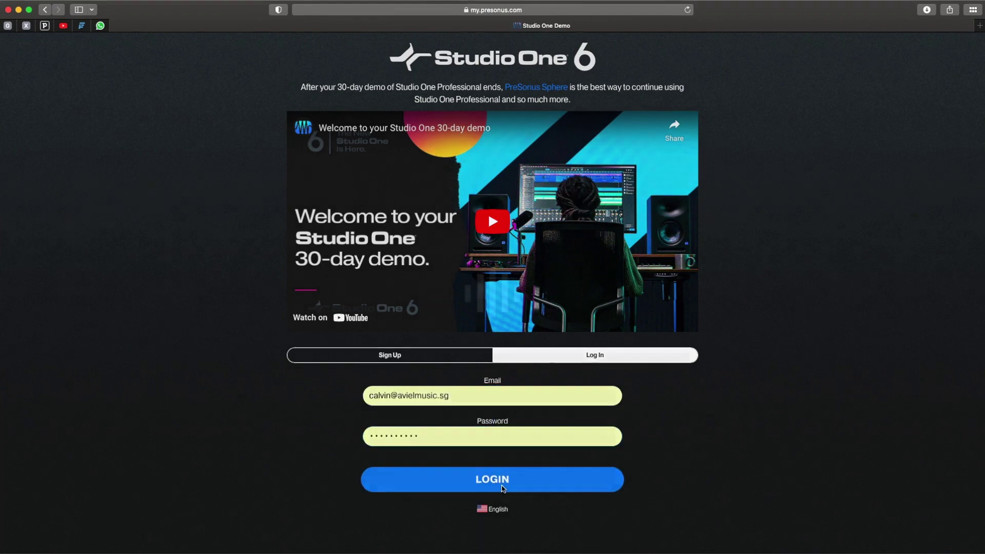
{"action": "left_click", "coordinate": [492, 479]}
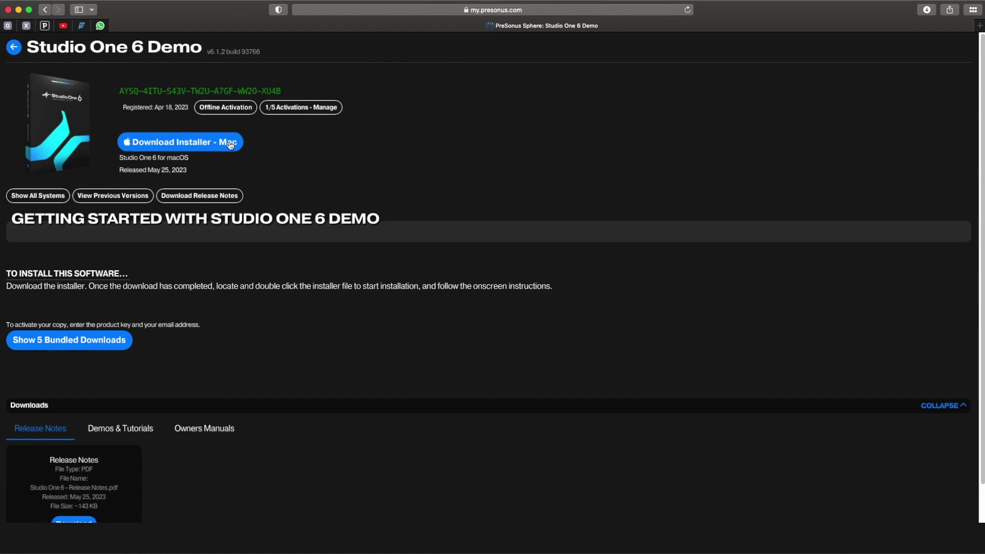
{"action": "left_click", "coordinate": [230, 143]}
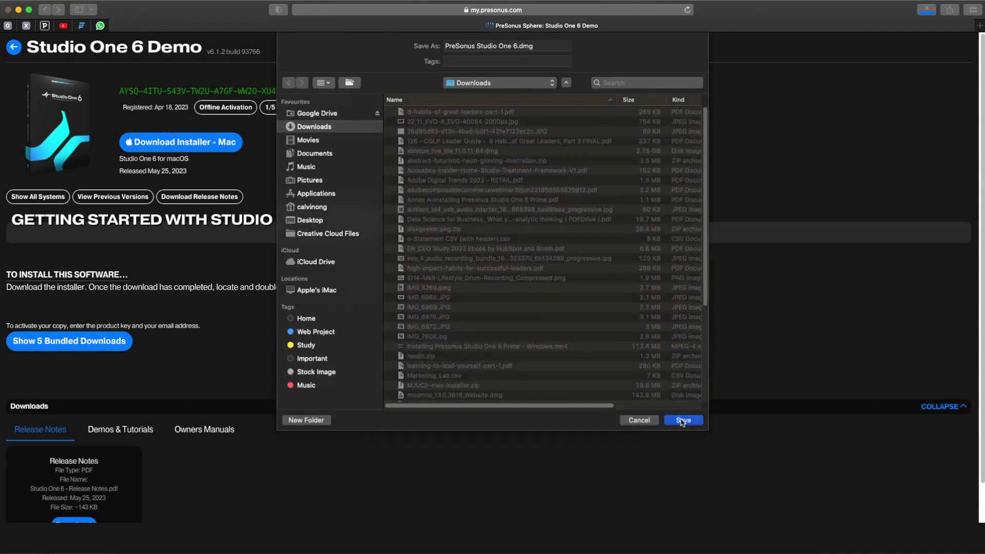
Save PreSonus Studio One 6.dmg to Downloads, view the demo and manual tabs, then open Downloads.
{"action": "left_click", "coordinate": [682, 421]}
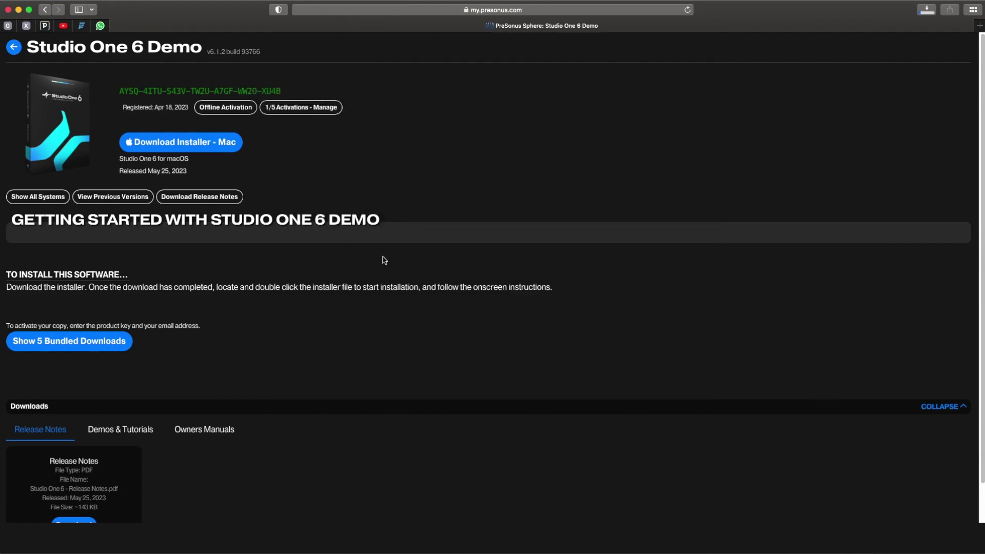
{"action": "scroll", "coordinate": [273, 326], "scroll_direction": "down", "scroll_amount": 1}
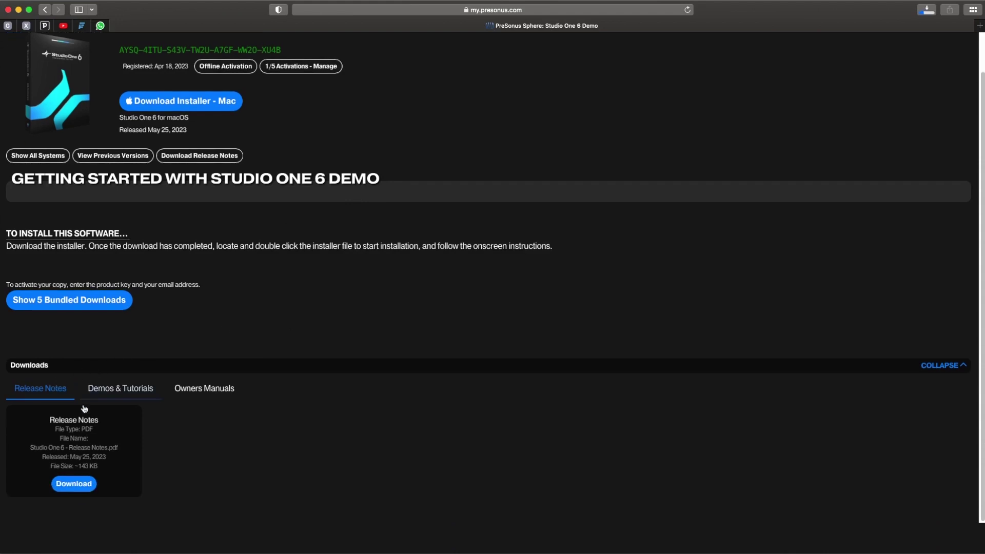
{"action": "left_click", "coordinate": [96, 390]}
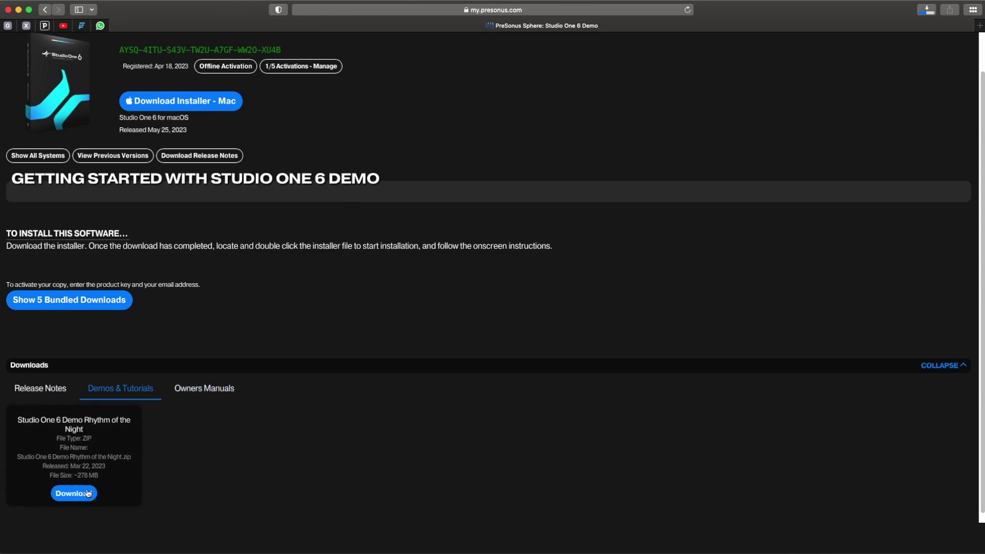
{"action": "left_click", "coordinate": [202, 393]}
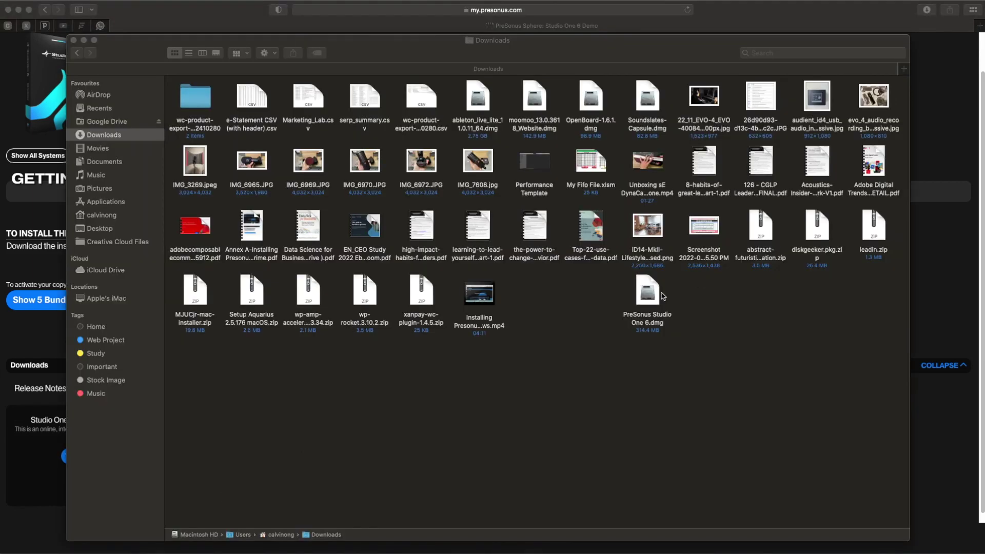
{"action": "left_click", "coordinate": [654, 297]}
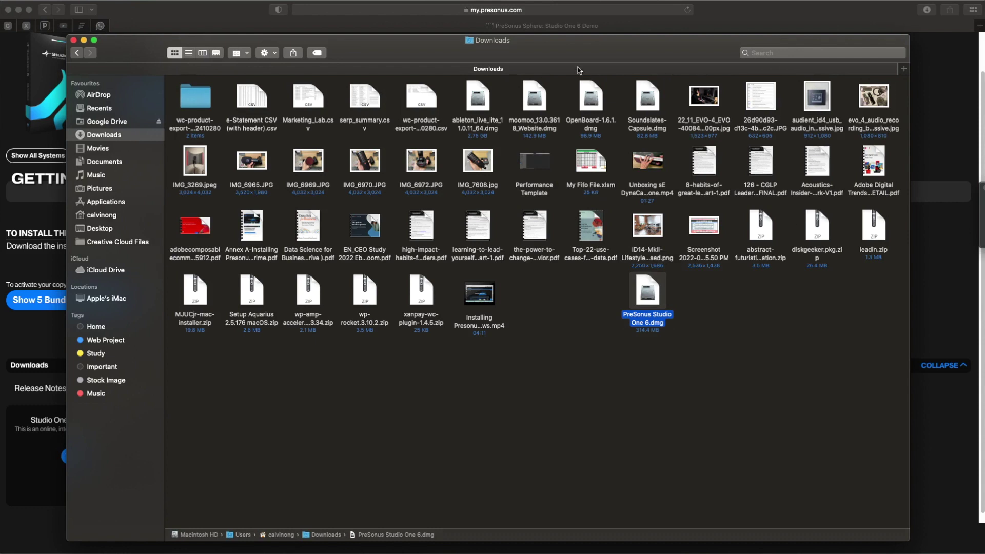
Mount PreSonus Studio One 6.dmg and copy Studio One 6 into the Applications folder.
{"action": "double_click", "coordinate": [651, 311]}
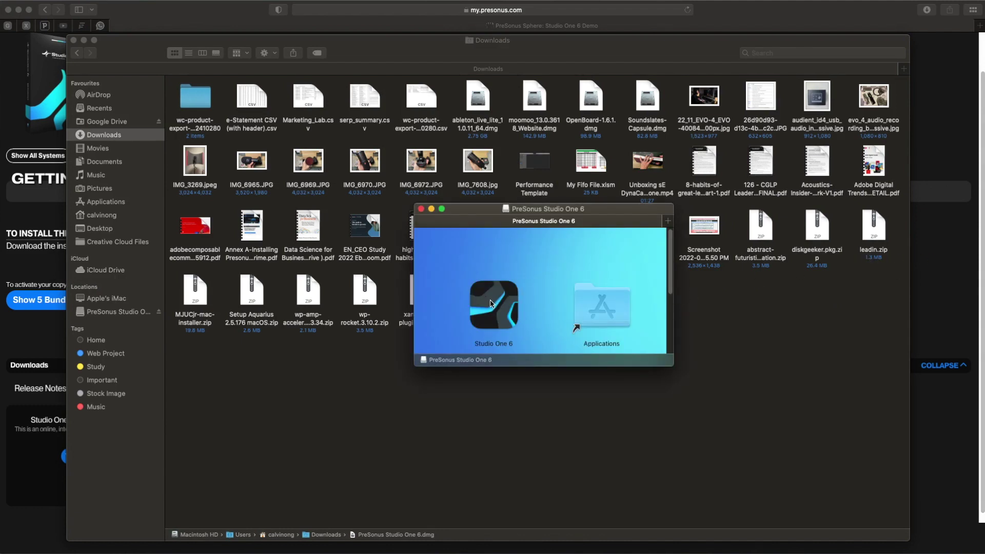
{"action": "left_click_drag", "start_coordinate": [490, 303], "coordinate": [595, 302]}
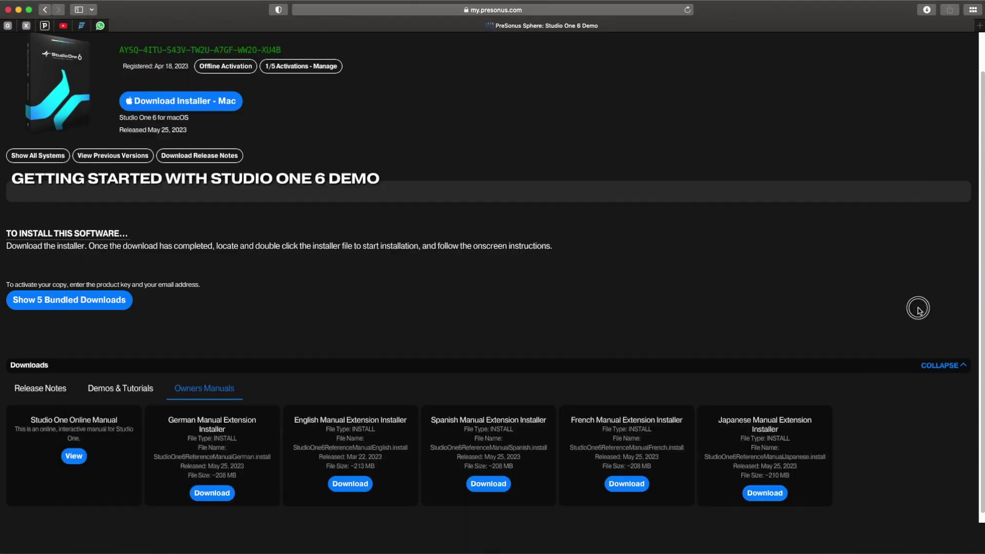
{"action": "left_click", "coordinate": [917, 310]}
Launch Studio One 6 from the last page of Launchpad.
{"action": "key", "text": "F4"}
{"action": "scroll", "coordinate": [591, 402], "scroll_direction": "down", "scroll_amount": 5}
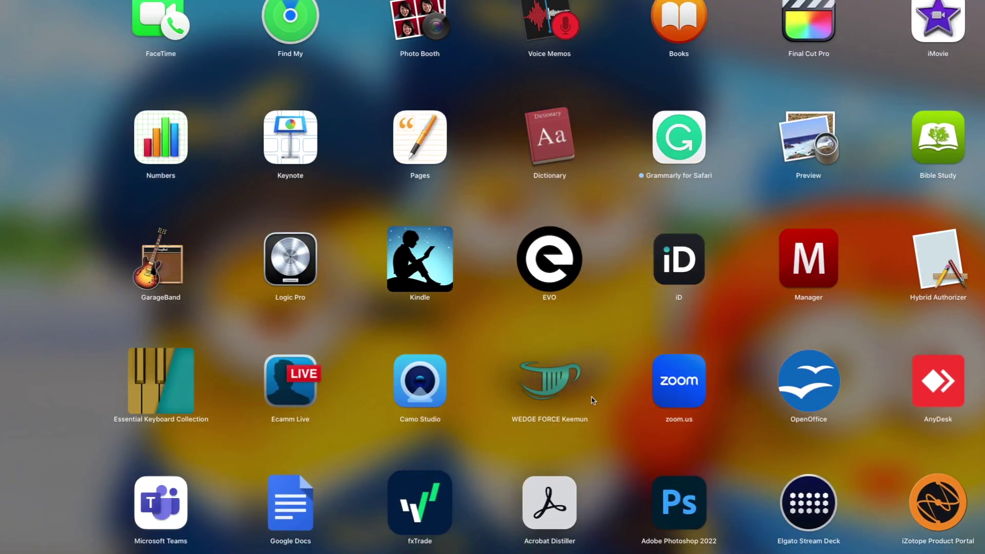
{"action": "scroll", "coordinate": [594, 400], "scroll_direction": "down", "scroll_amount": 3}
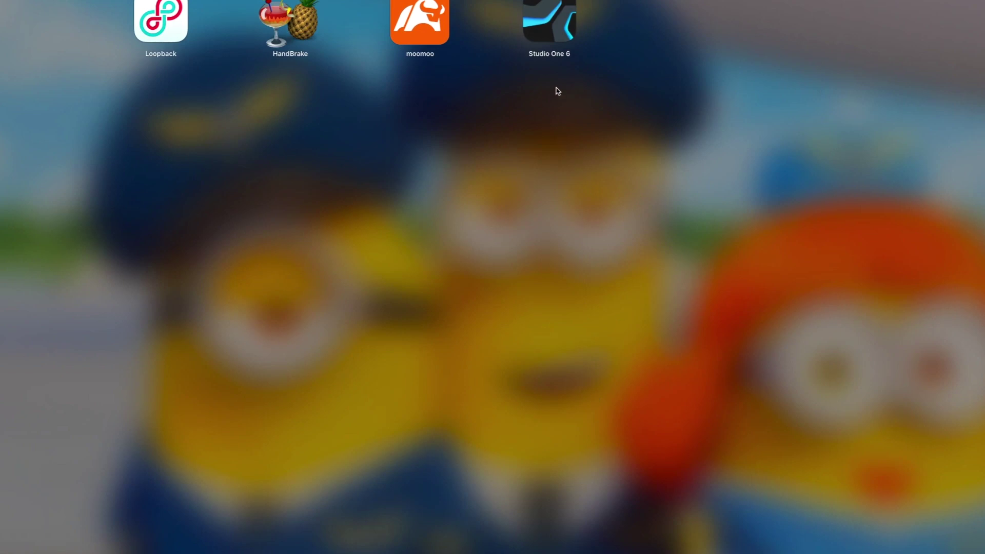
{"action": "left_click", "coordinate": [558, 91]}
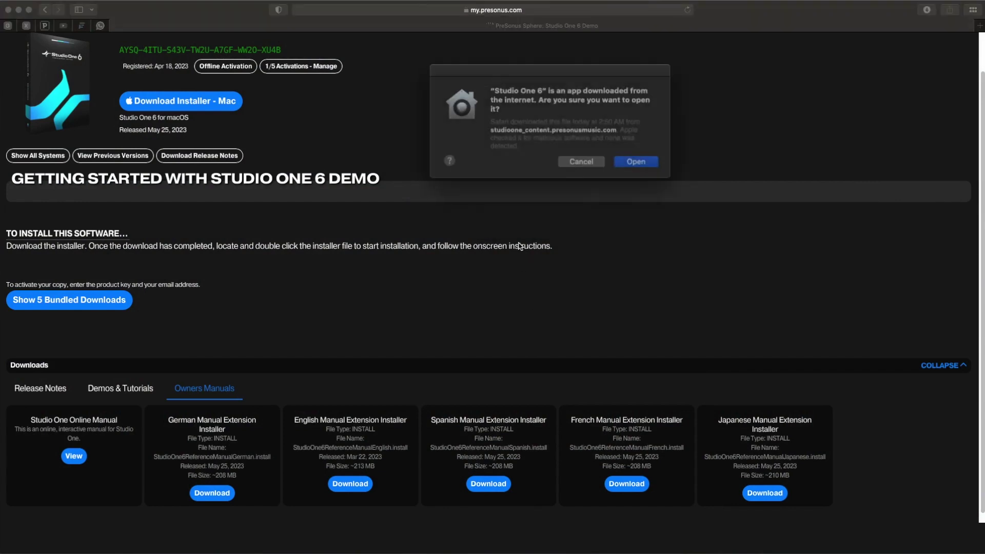
Approve opening the downloaded Studio One 6, centre its Activation window, and select Studio One Prime.
{"action": "left_click_drag", "start_coordinate": [577, 77], "coordinate": [491, 106]}
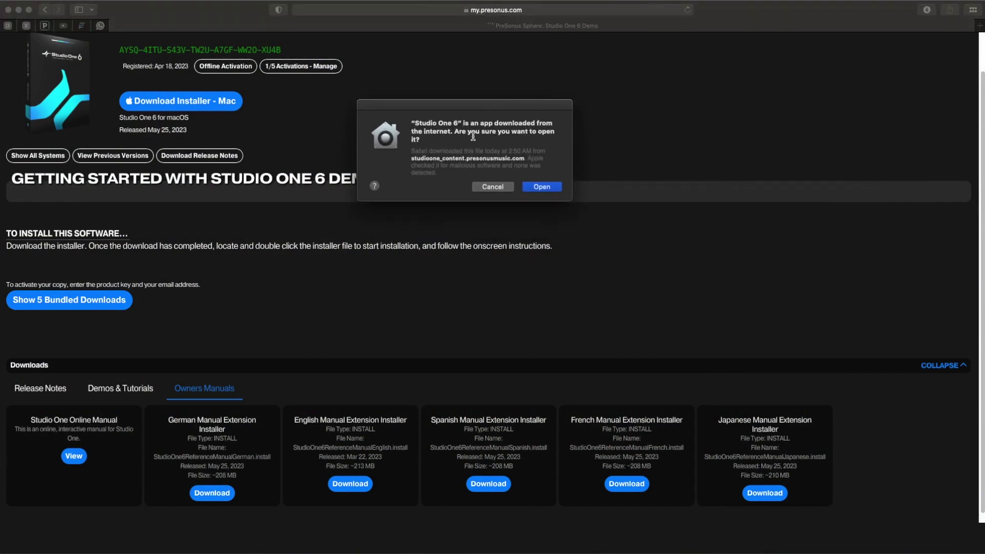
{"action": "left_click", "coordinate": [544, 187]}
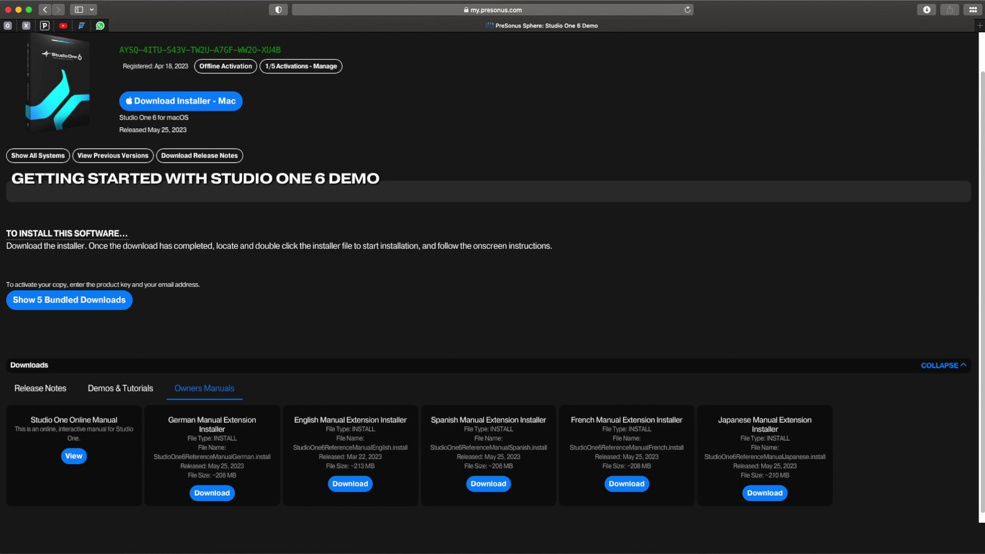
{"action": "left_click_drag", "start_coordinate": [528, 34], "coordinate": [449, 79]}
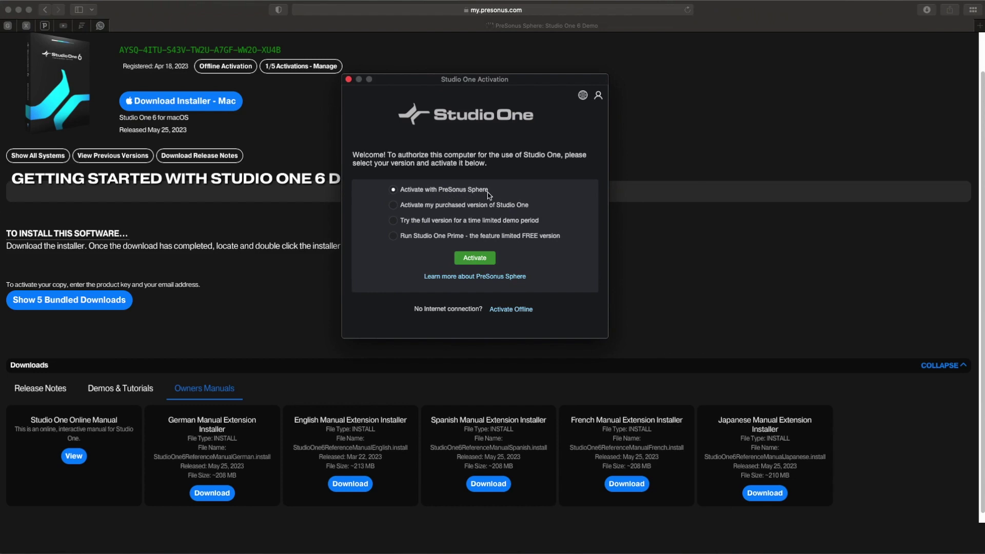
{"action": "left_click", "coordinate": [393, 236]}
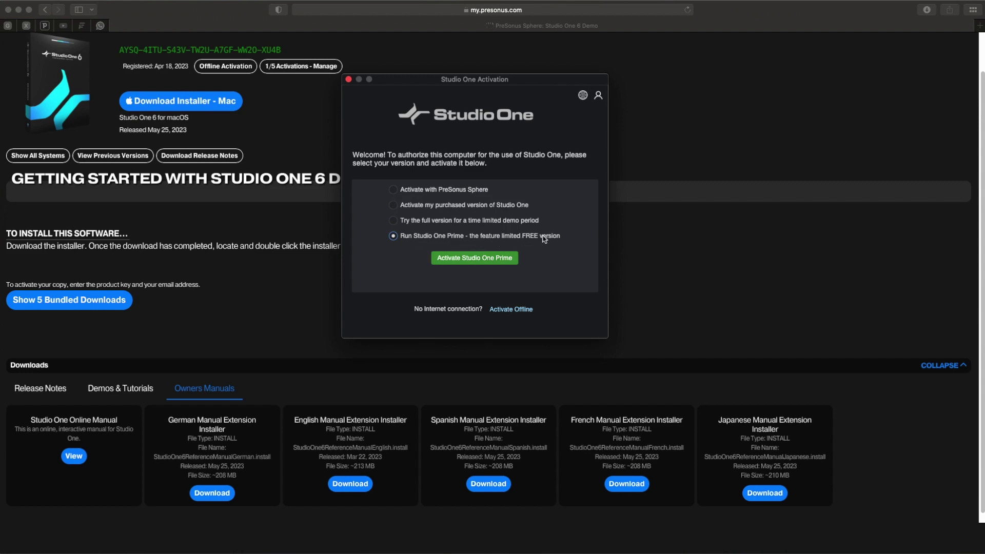
Activate the free Studio One Prime edition.
{"action": "left_click", "coordinate": [462, 262]}
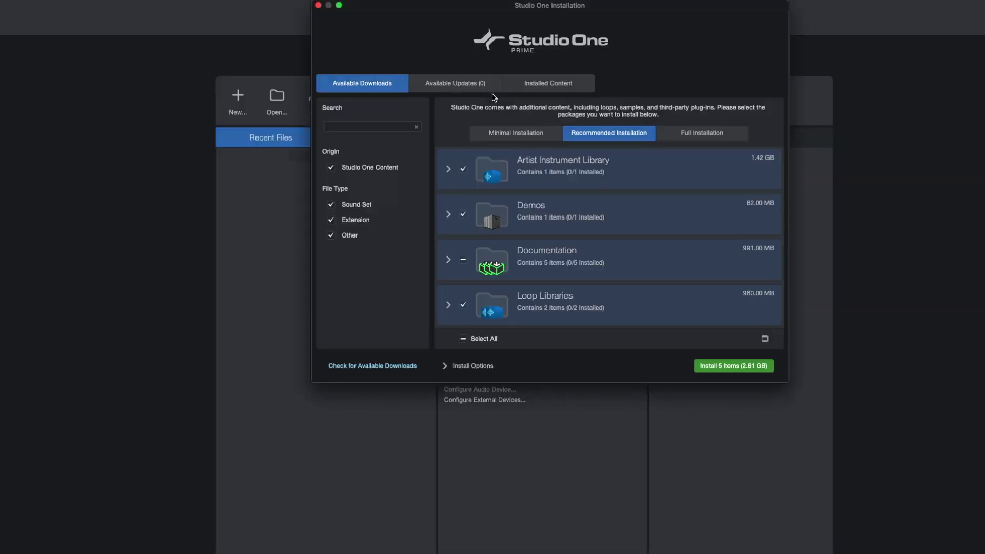
{"action": "left_click_drag", "start_coordinate": [517, 7], "coordinate": [491, 45]}
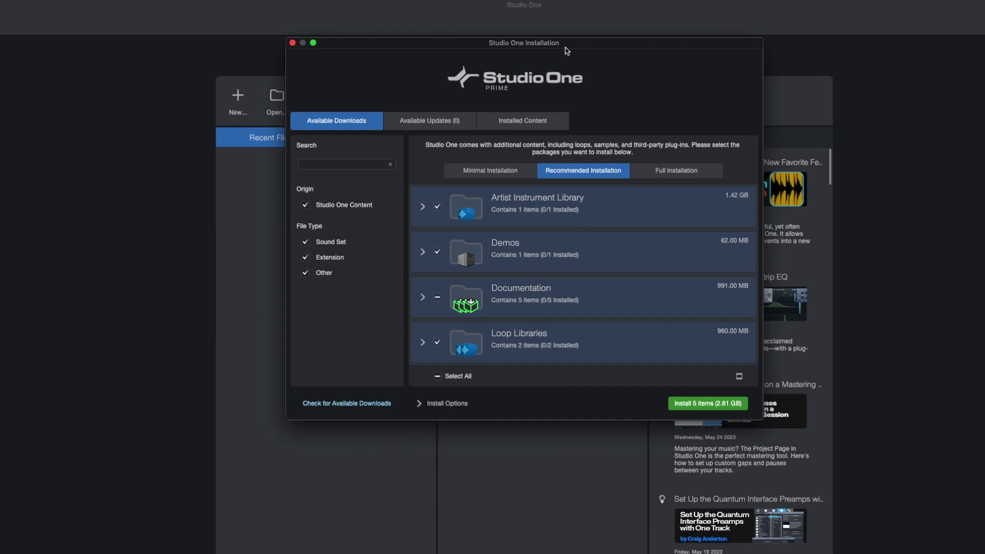
{"action": "left_click", "coordinate": [421, 207]}
{"action": "left_click", "coordinate": [422, 207]}
{"action": "left_click", "coordinate": [423, 299]}
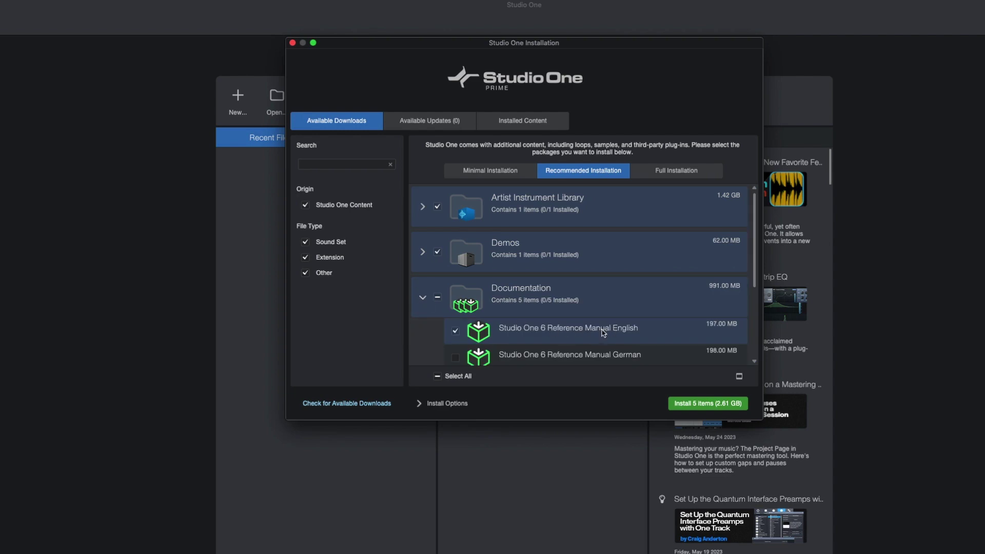
{"action": "scroll", "coordinate": [605, 332], "scroll_direction": "down", "scroll_amount": 1}
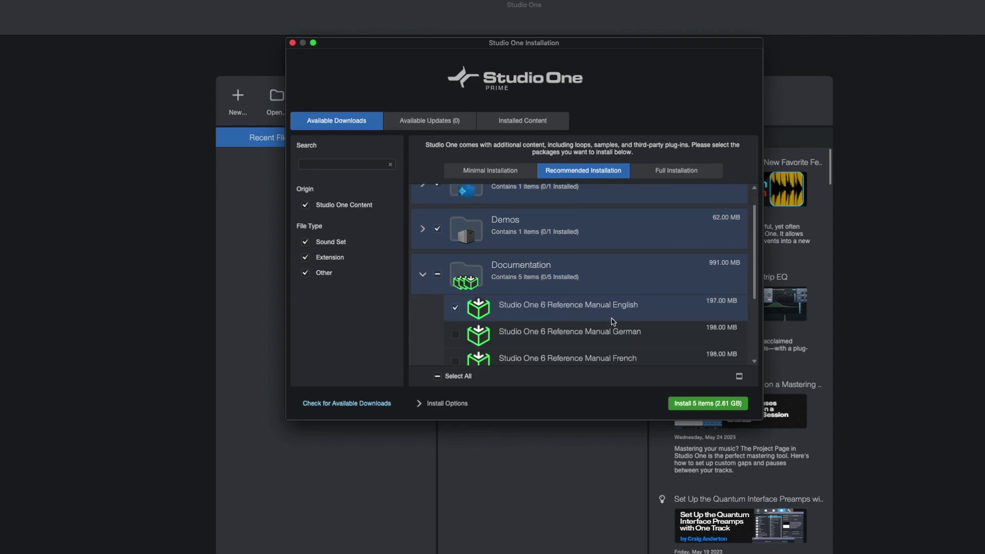
{"action": "scroll", "coordinate": [615, 332], "scroll_direction": "down", "scroll_amount": 3}
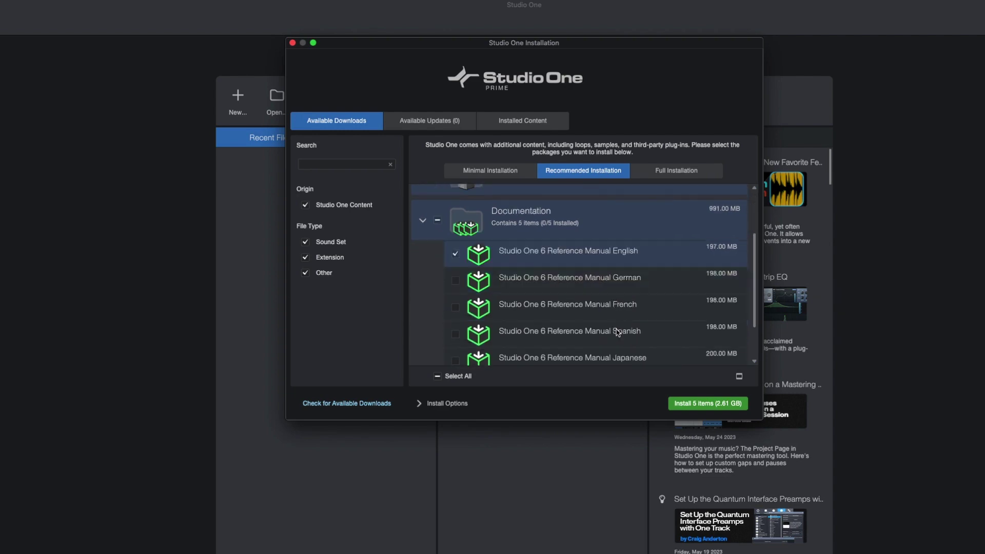
{"action": "left_click", "coordinate": [423, 224]}
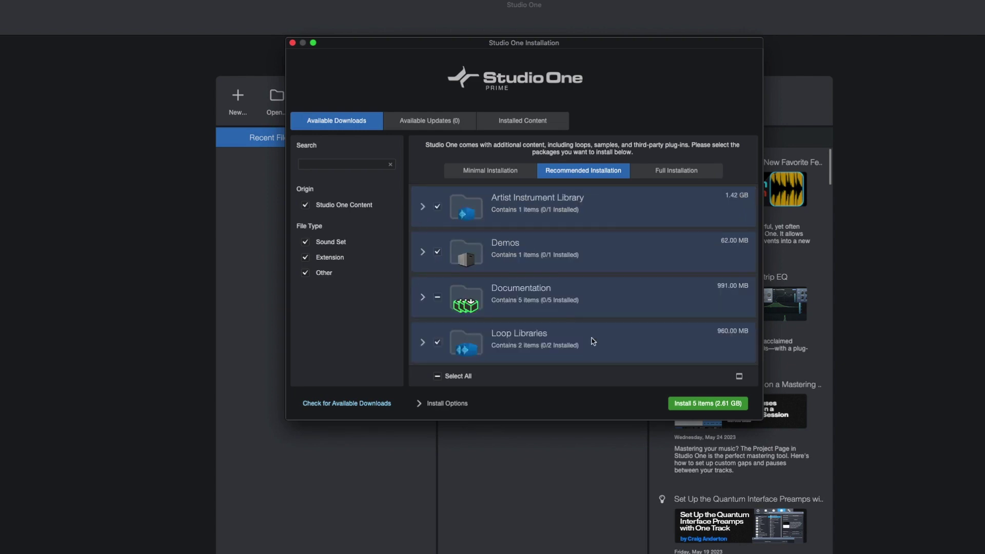
{"action": "left_click", "coordinate": [693, 405]}
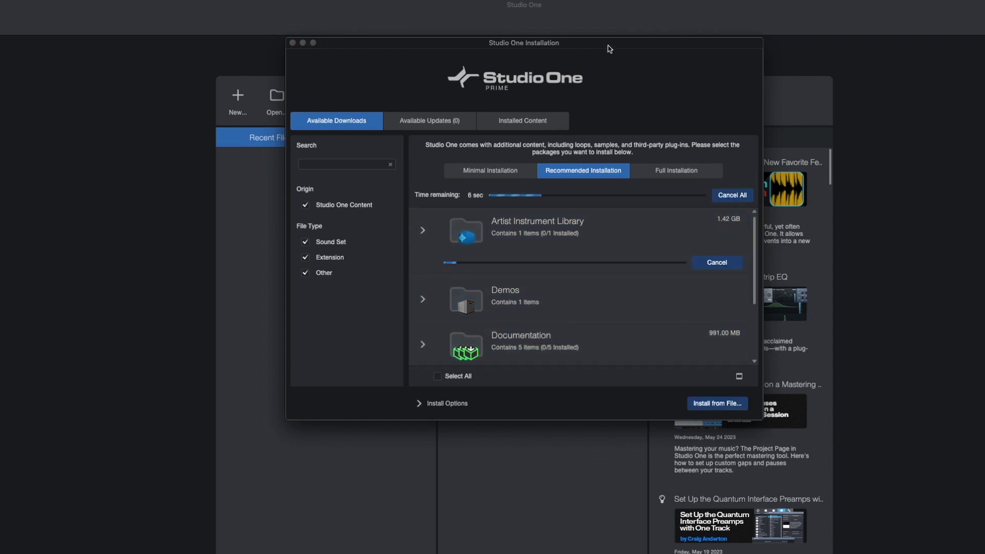
Rearrange the Installation and Transfers windows to watch the 2.61 GB content download progress.
{"action": "left_click_drag", "start_coordinate": [607, 44], "coordinate": [601, 203]}
{"action": "left_click_drag", "start_coordinate": [529, 53], "coordinate": [149, 193]}
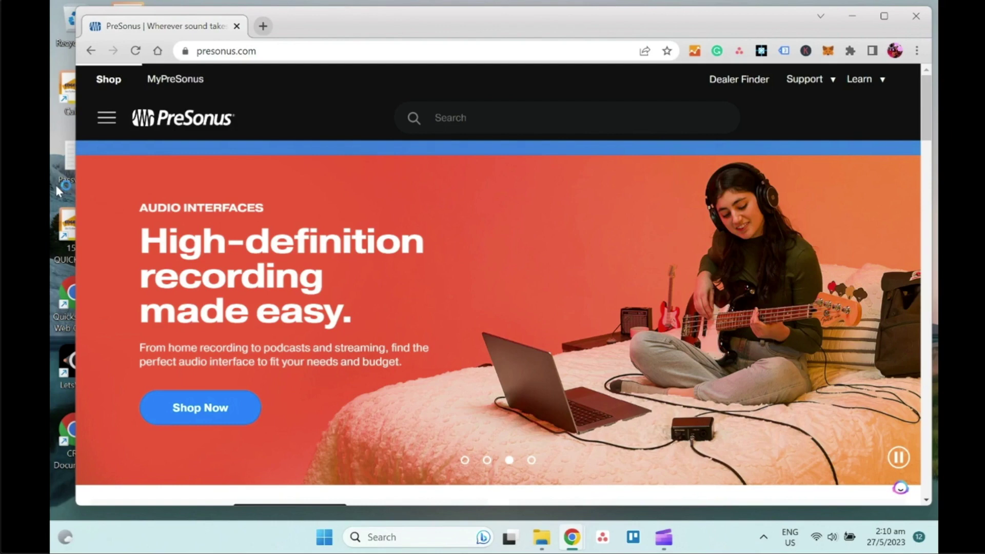
Navigate through the menu's Software > Studio One page to the Studio One 6 demo sign-up page.
{"action": "left_click", "coordinate": [95, 122]}
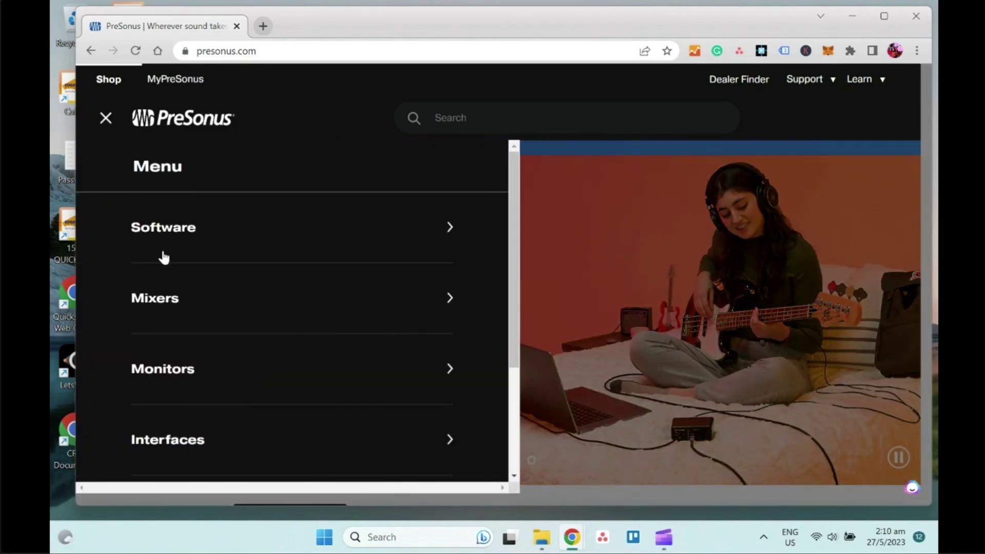
{"action": "left_click", "coordinate": [177, 227]}
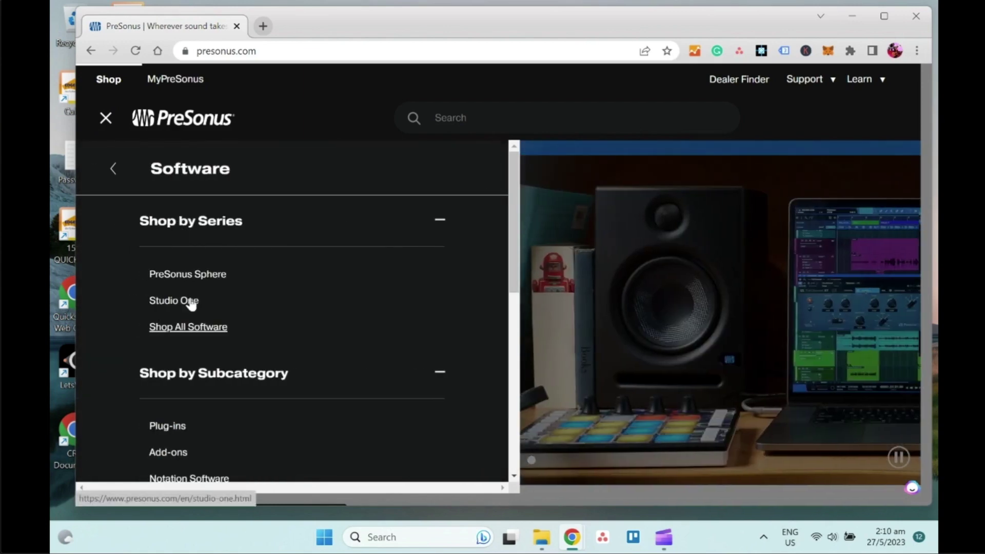
{"action": "left_click", "coordinate": [189, 300]}
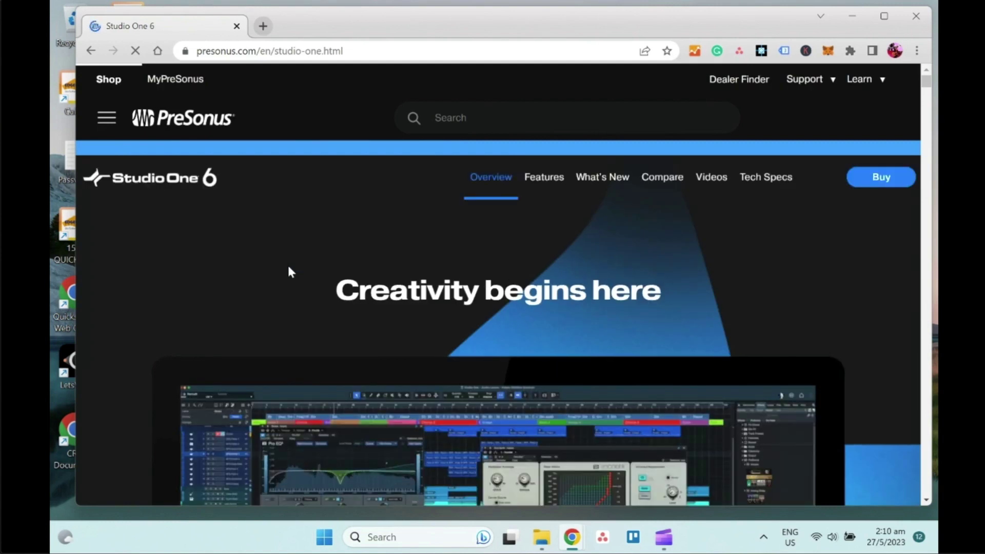
{"action": "scroll", "coordinate": [289, 272], "scroll_direction": "down", "scroll_amount": 4}
{"action": "scroll", "coordinate": [288, 266], "scroll_direction": "down", "scroll_amount": 10}
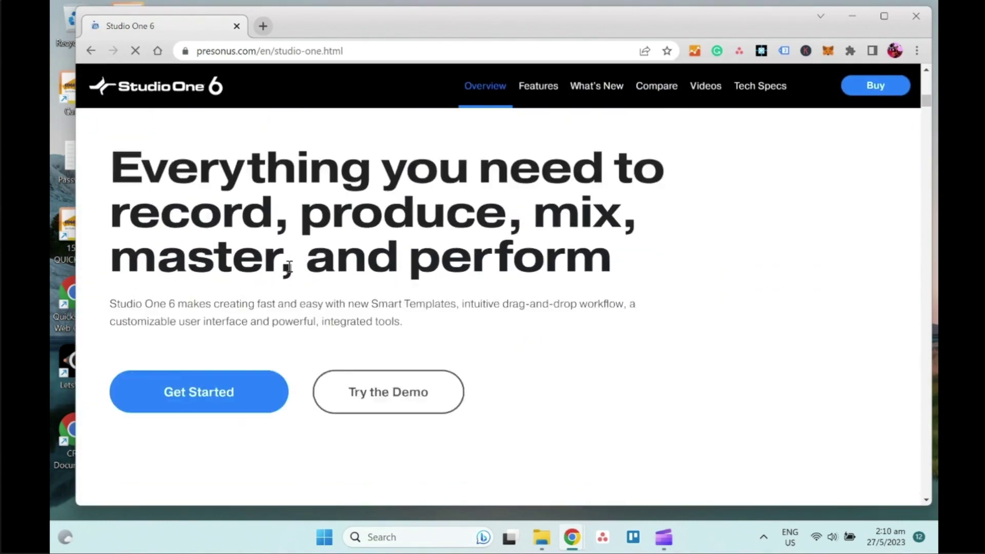
{"action": "left_click", "coordinate": [419, 326]}
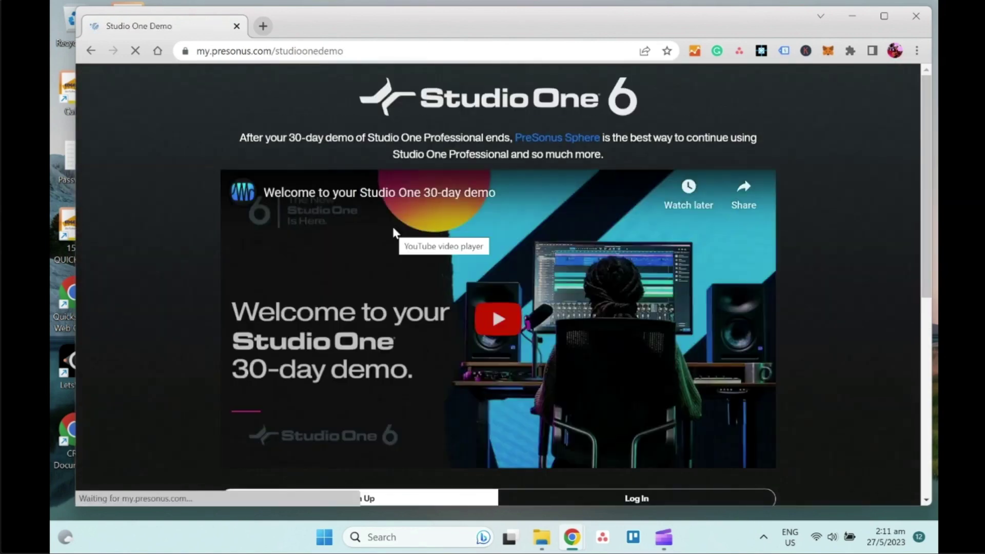
{"action": "scroll", "coordinate": [395, 232], "scroll_direction": "down", "scroll_amount": 5}
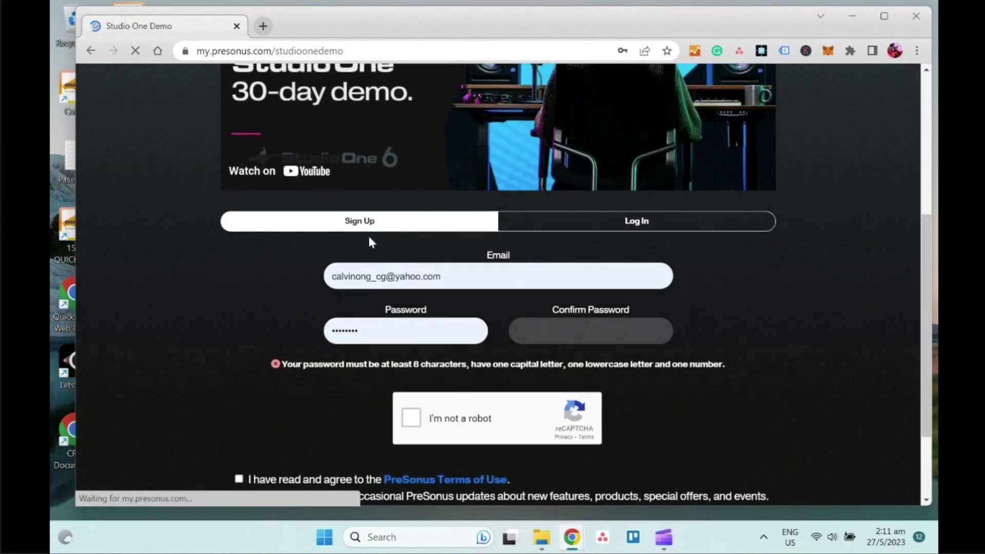
{"action": "scroll", "coordinate": [387, 298], "scroll_direction": "down", "scroll_amount": 2}
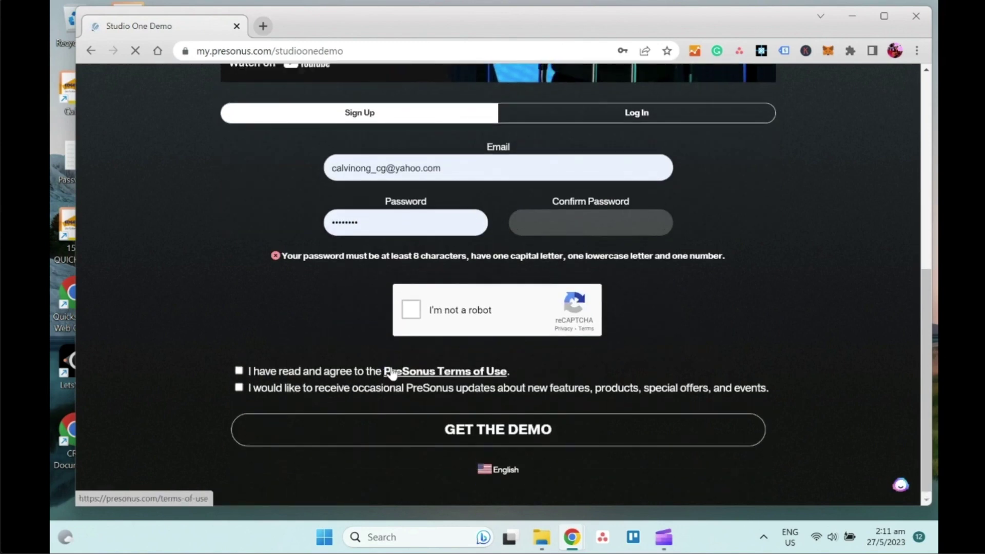
{"action": "scroll", "coordinate": [576, 347], "scroll_direction": "up", "scroll_amount": 4}
Log in on the Log In tab after correcting the account e-mail and entering the password.
{"action": "left_click", "coordinate": [582, 317]}
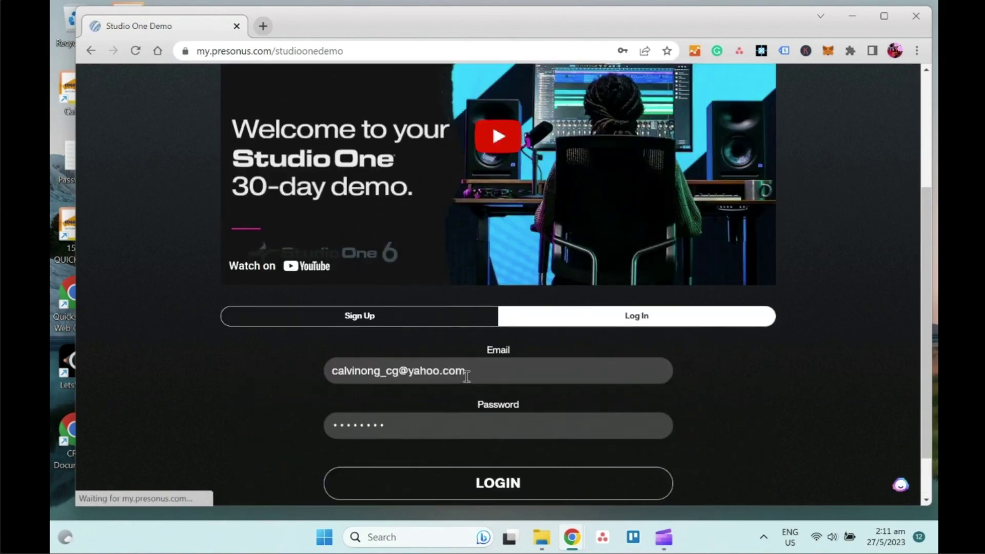
{"action": "left_click_drag", "start_coordinate": [463, 373], "coordinate": [359, 382]}
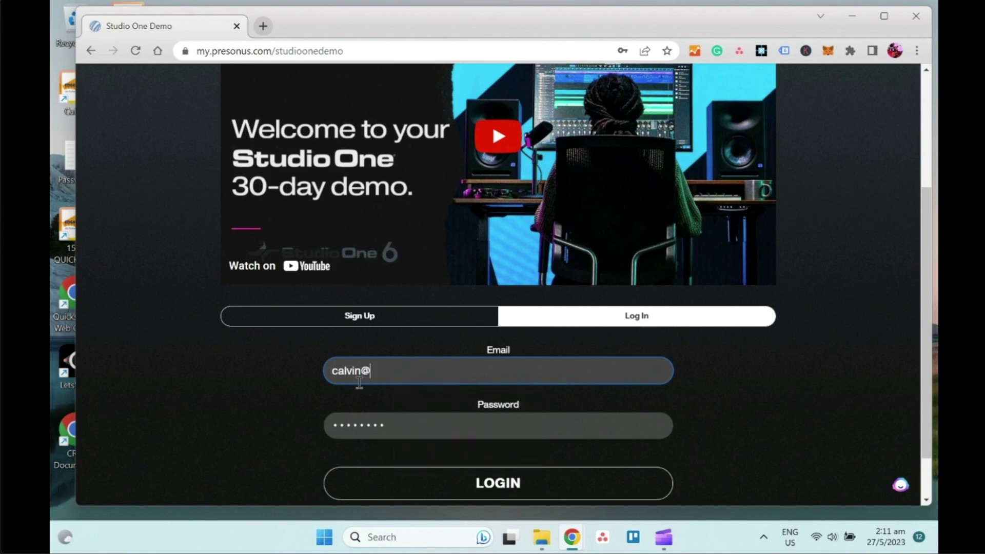
{"action": "key", "text": "Tab"}
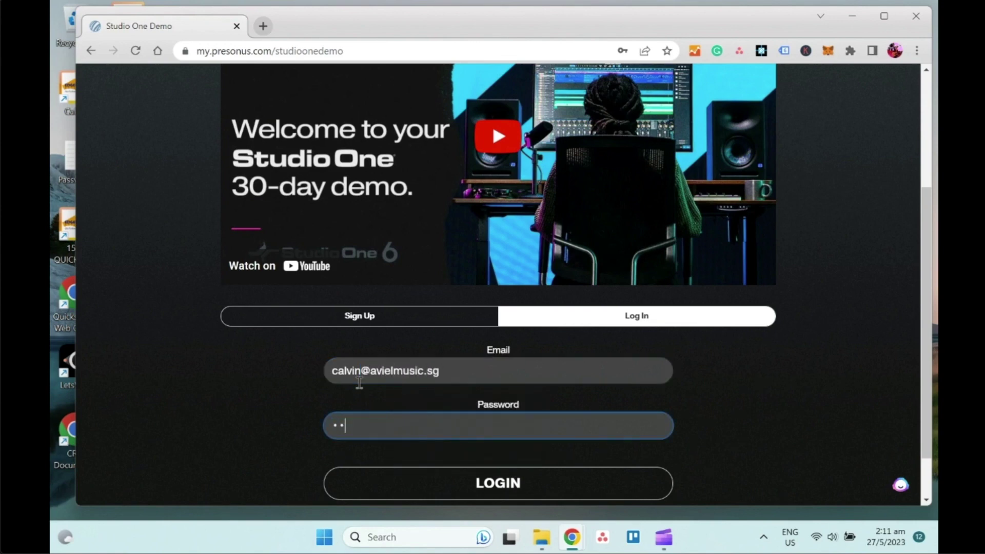
{"action": "key", "text": "Return"}
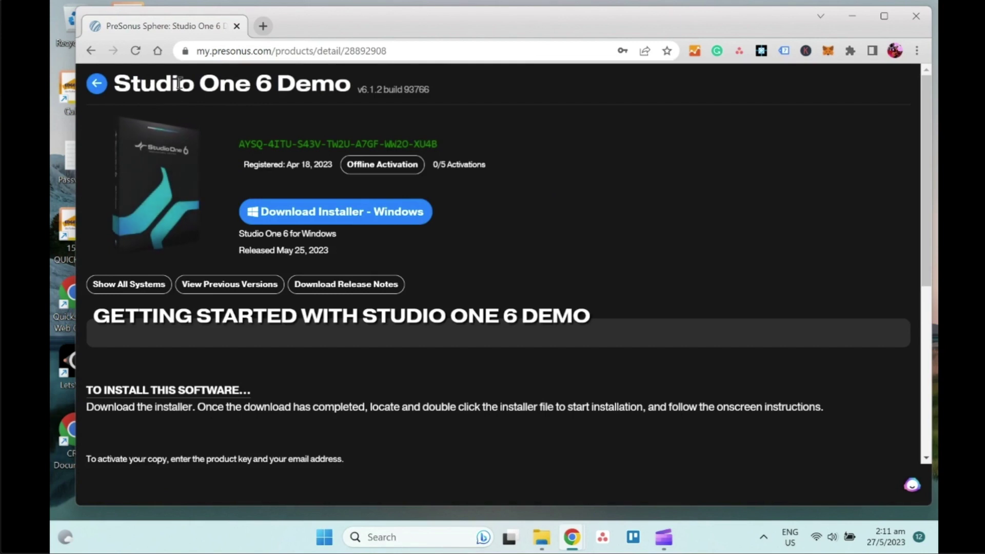
Request the Windows installer, cancel saving a duplicate copy, and show the existing installer in Downloads.
{"action": "left_click", "coordinate": [337, 216]}
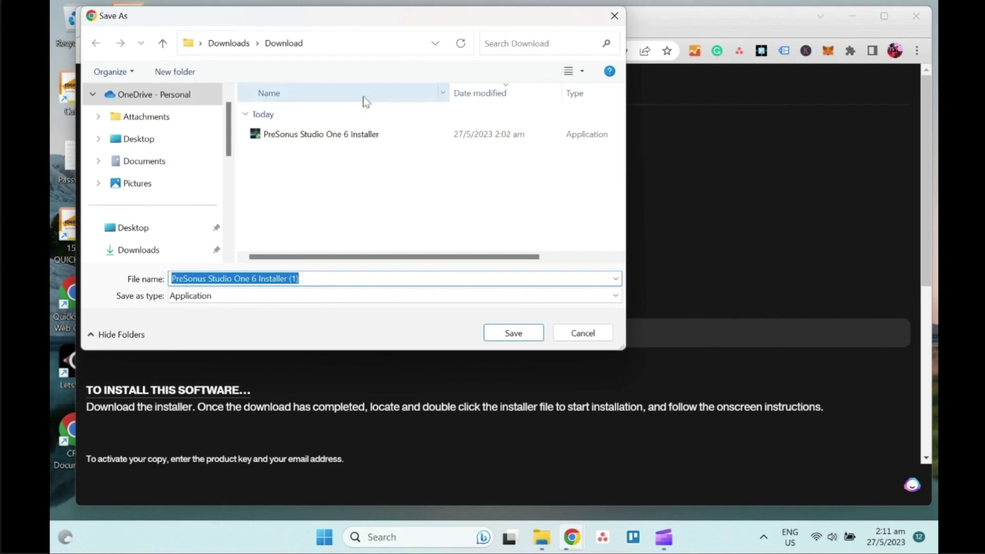
{"action": "left_click", "coordinate": [572, 334]}
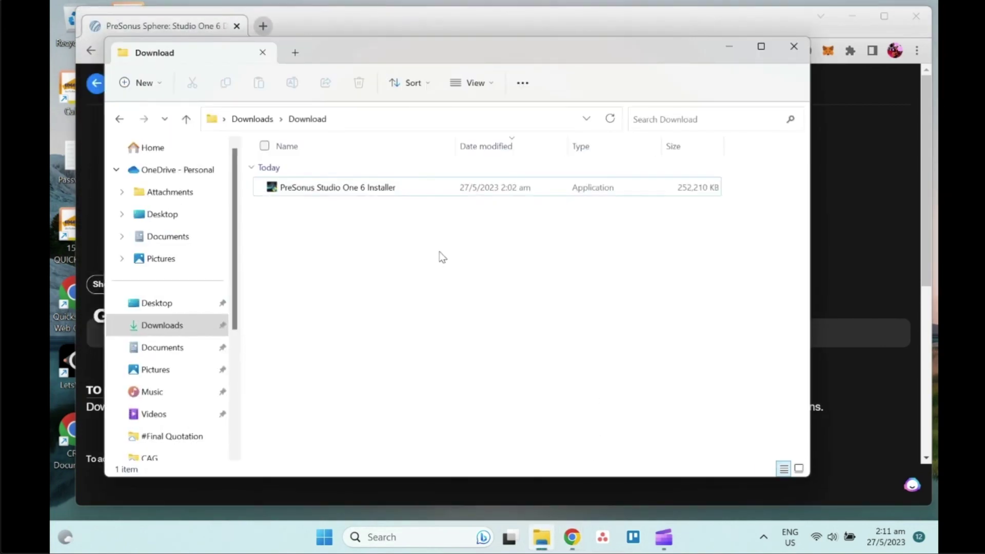
Install Studio One 6 with default options into C:\Program Files\PreSonus\Studio One 6, dismissing the firewall warning.
{"action": "double_click", "coordinate": [390, 191]}
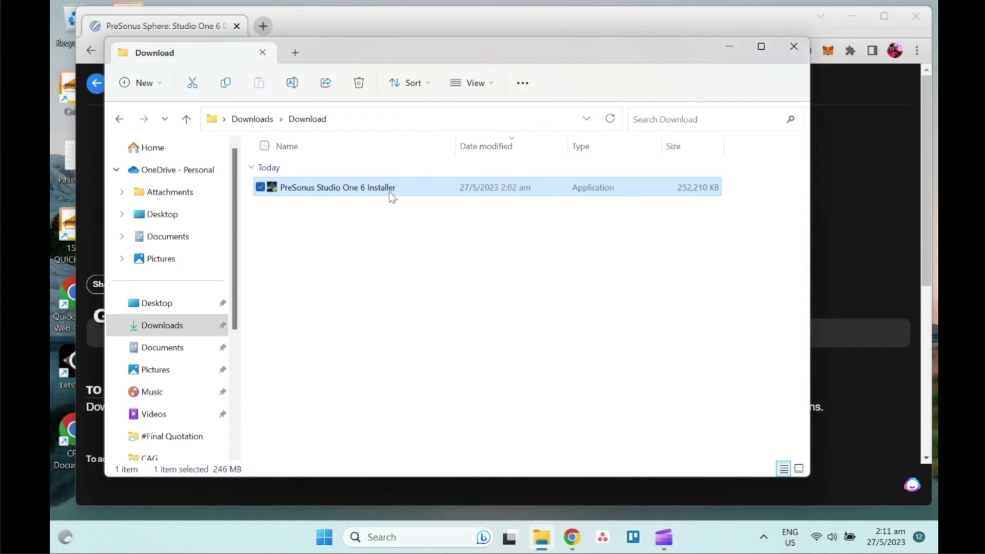
{"action": "left_click", "coordinate": [485, 301]}
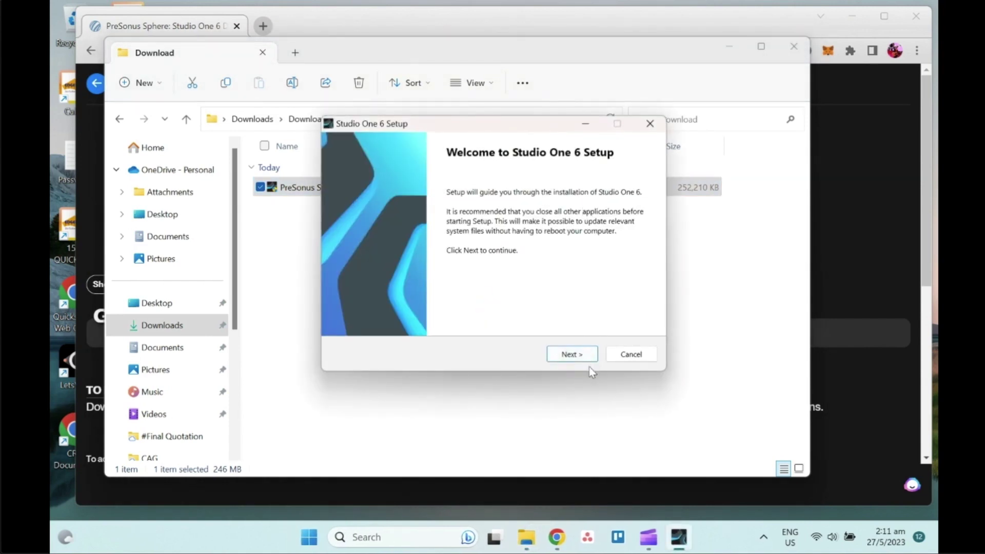
{"action": "left_click", "coordinate": [580, 354]}
{"action": "left_click", "coordinate": [570, 354]}
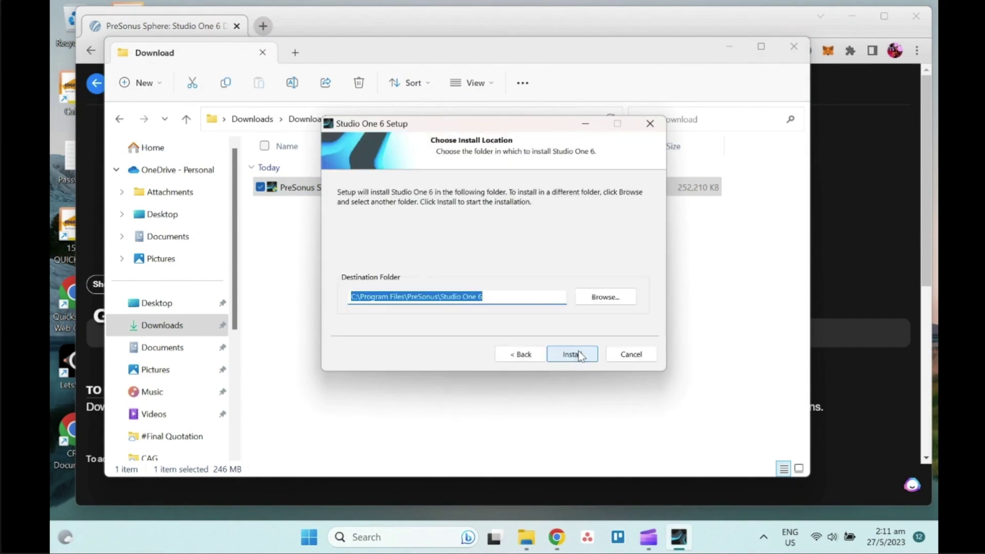
{"action": "left_click", "coordinate": [578, 352]}
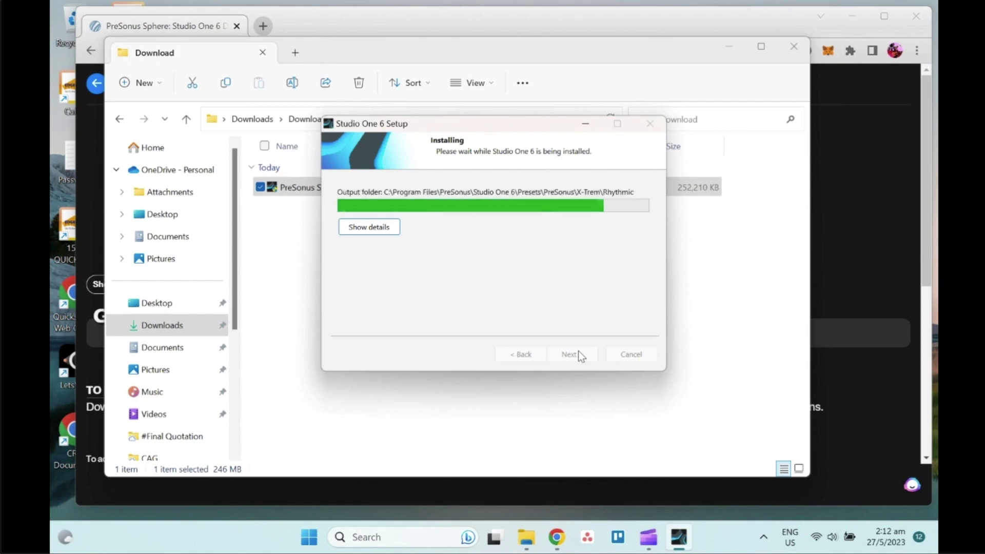
{"action": "left_click", "coordinate": [589, 318]}
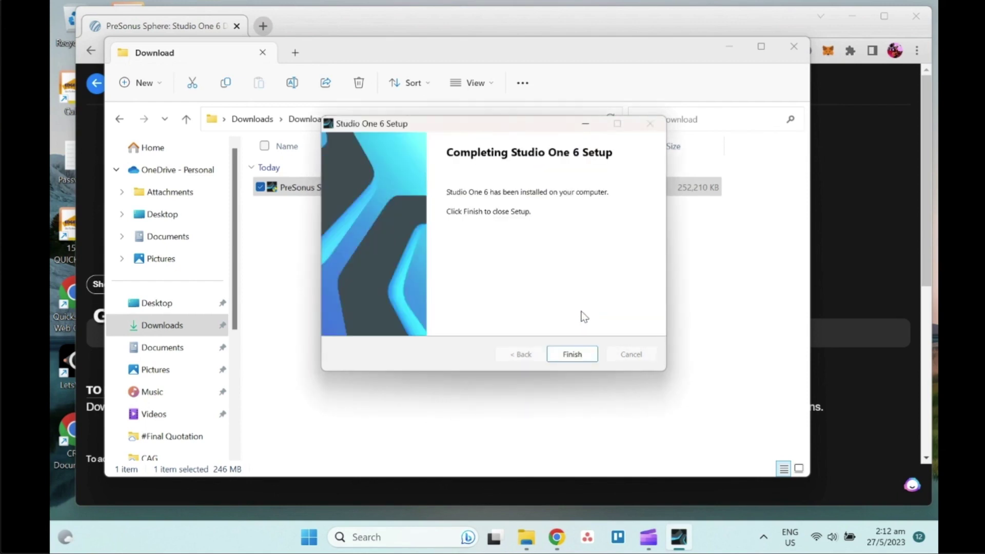
{"action": "left_click", "coordinate": [570, 354]}
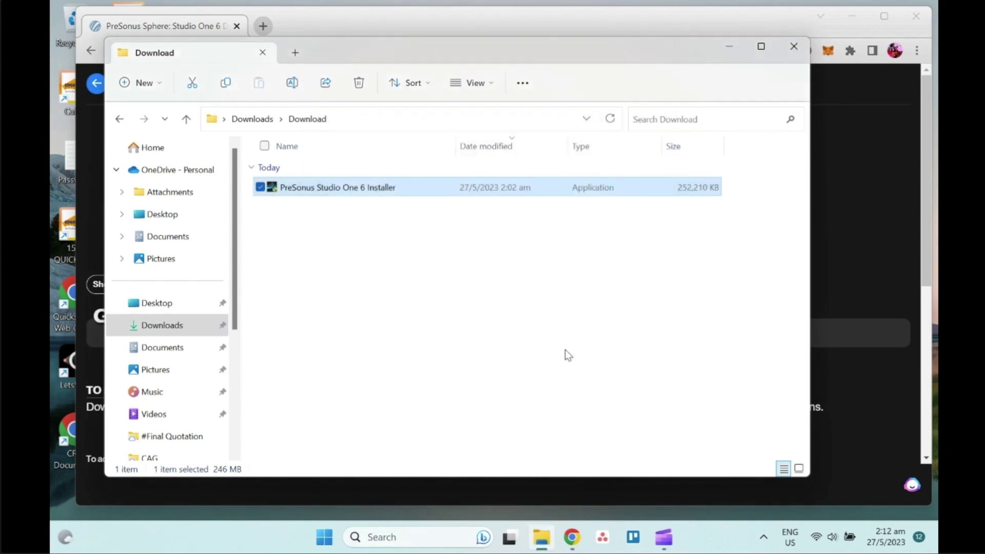
Launch Studio One 6 from the Start menu's recent apps and accept the end user license agreement.
{"action": "left_click", "coordinate": [413, 537]}
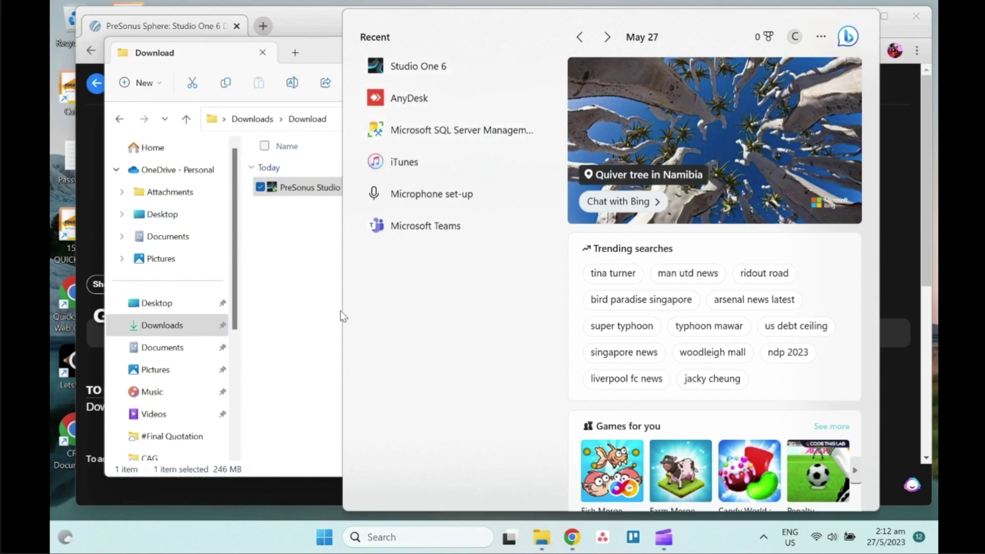
{"action": "left_click", "coordinate": [293, 336]}
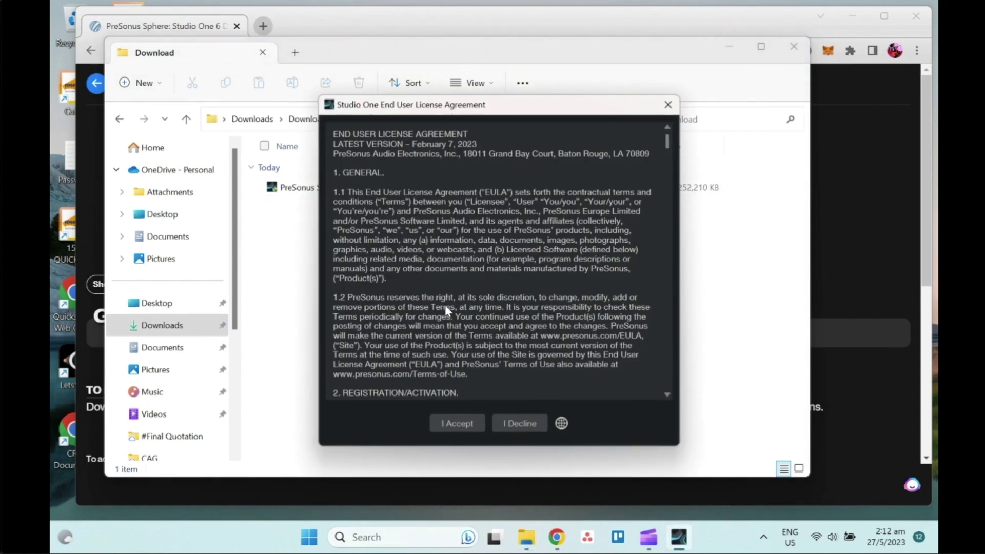
{"action": "left_click", "coordinate": [463, 425]}
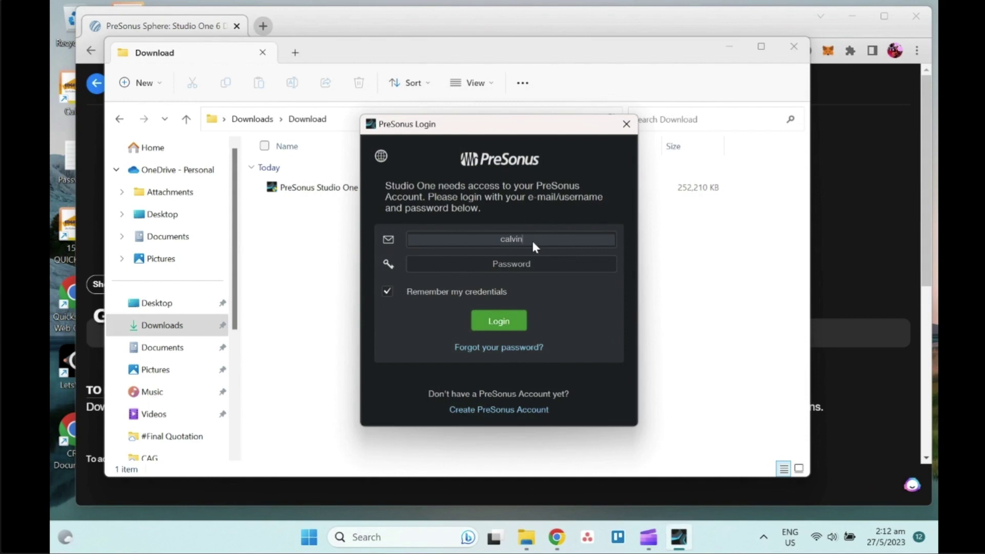
Log in to PreSonus with the account e-mail and password.
{"action": "key", "text": "Tab"}
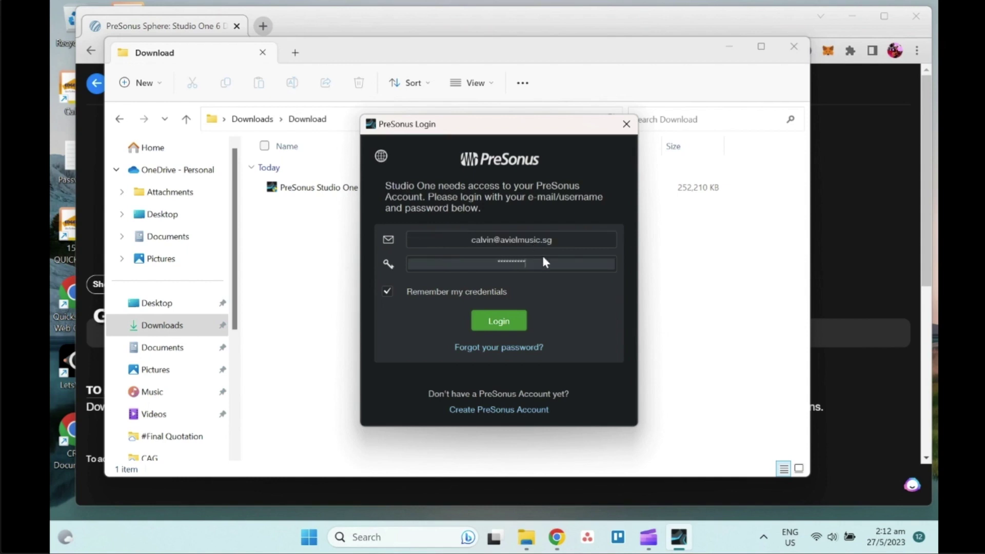
{"action": "left_click", "coordinate": [497, 315]}
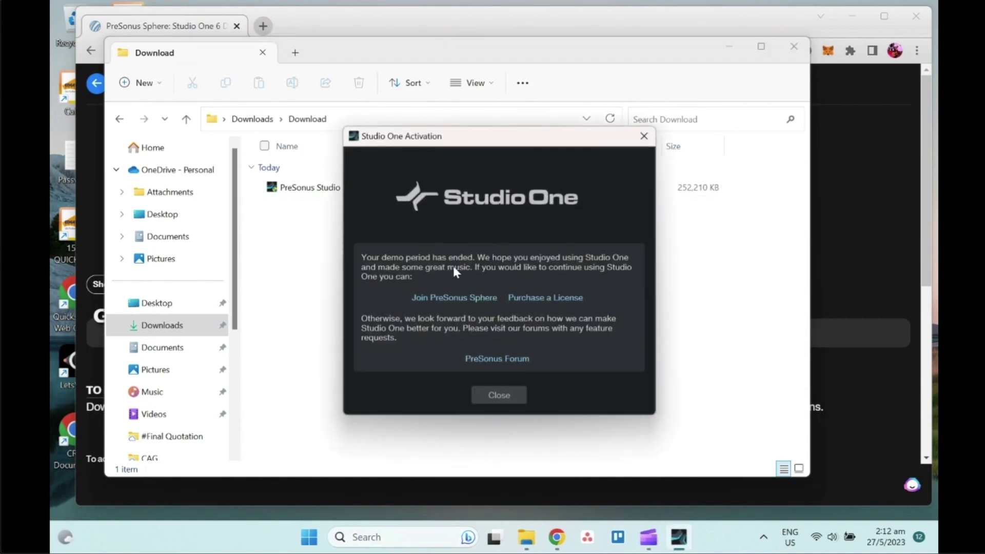
Dismiss the demo-ended notice, choose 'Run Studio One Prime', activate it, and confirm.
{"action": "left_click", "coordinate": [501, 395]}
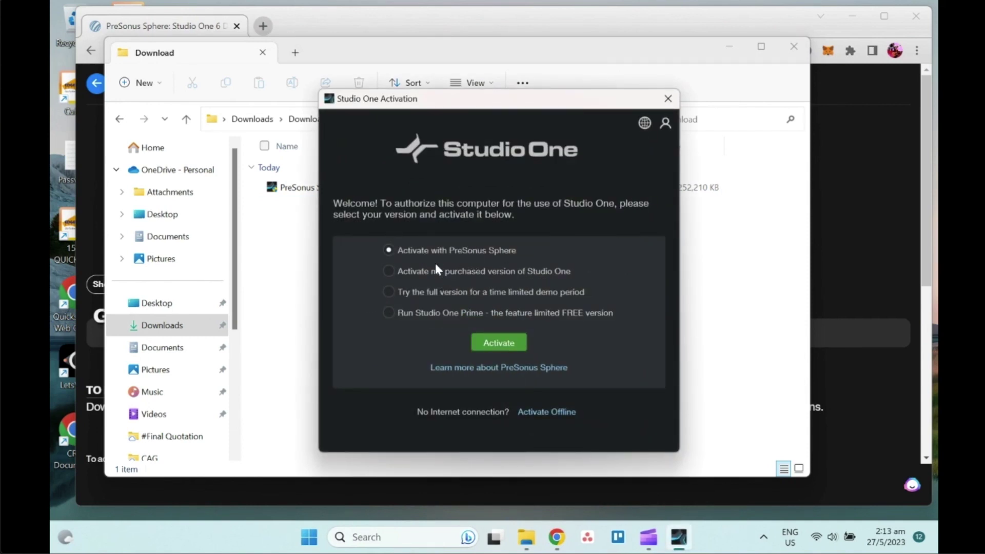
{"action": "left_click", "coordinate": [390, 271]}
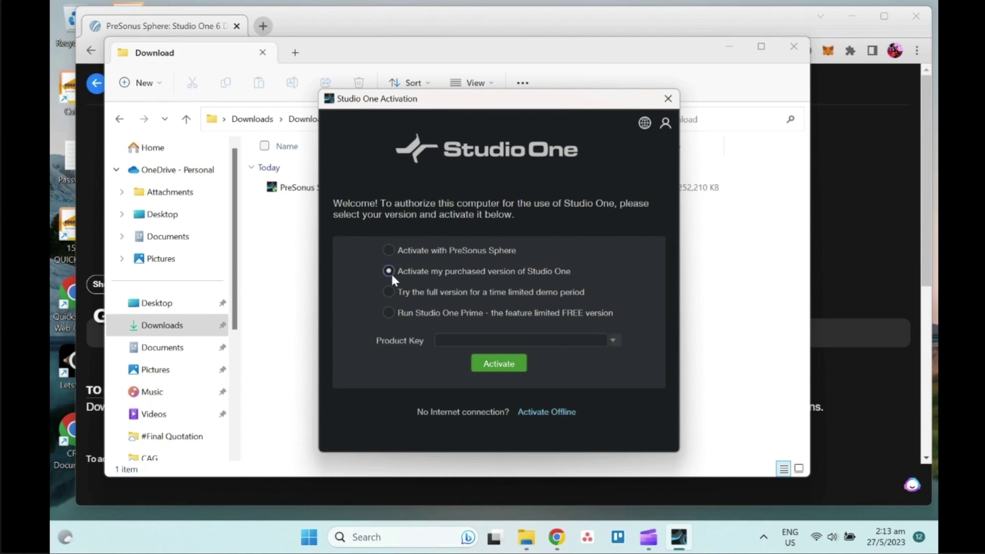
{"action": "left_click", "coordinate": [388, 292]}
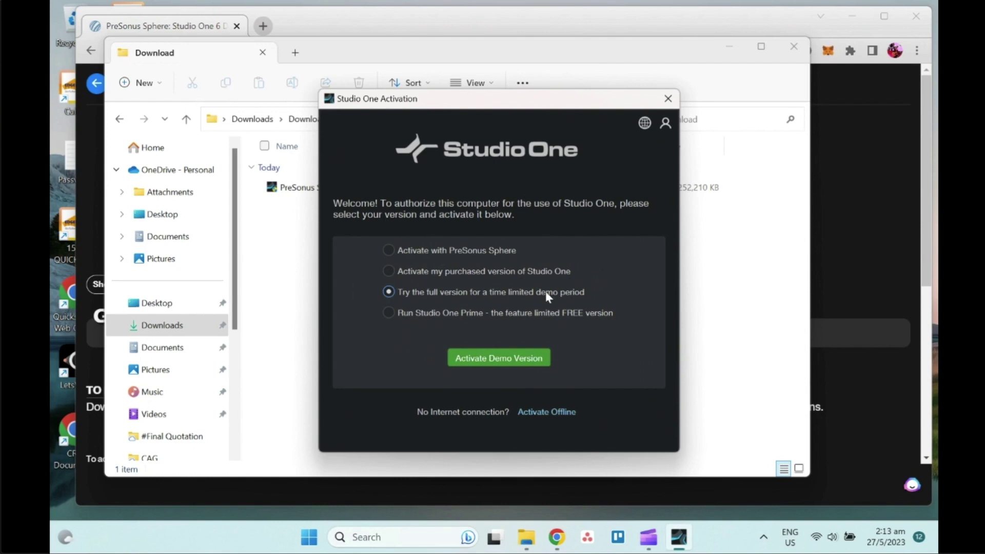
{"action": "left_click", "coordinate": [390, 313]}
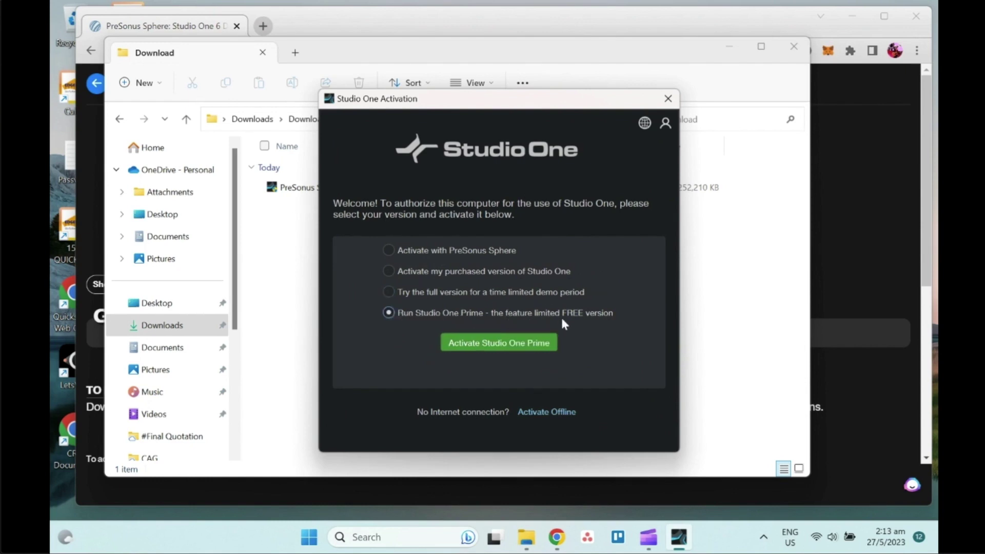
{"action": "left_click", "coordinate": [515, 347]}
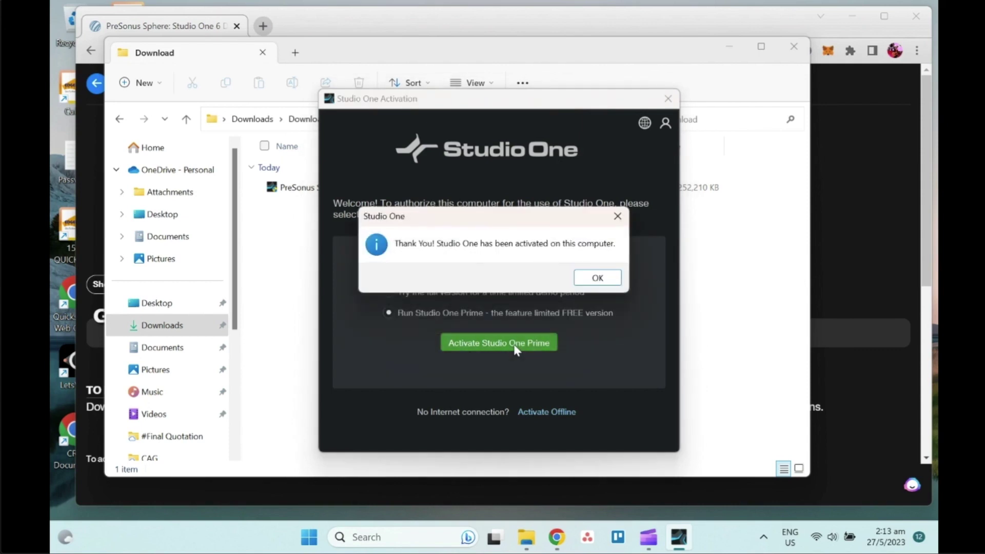
{"action": "left_click", "coordinate": [583, 277]}
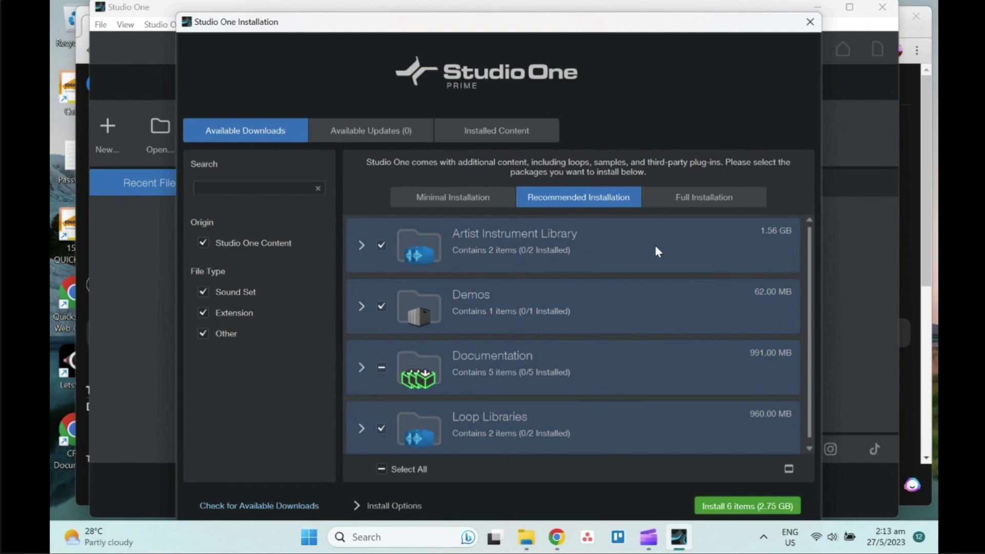
Scroll the content list and expand, then collapse, Artist Instrument Library to review its contents.
{"action": "scroll", "coordinate": [657, 255], "scroll_direction": "down", "scroll_amount": 1}
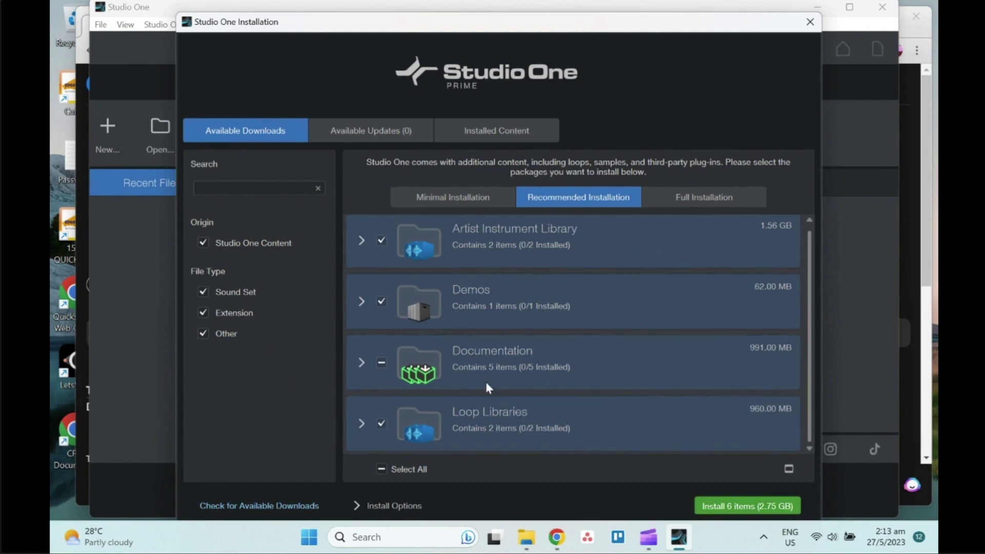
{"action": "scroll", "coordinate": [466, 362], "scroll_direction": "up", "scroll_amount": 1}
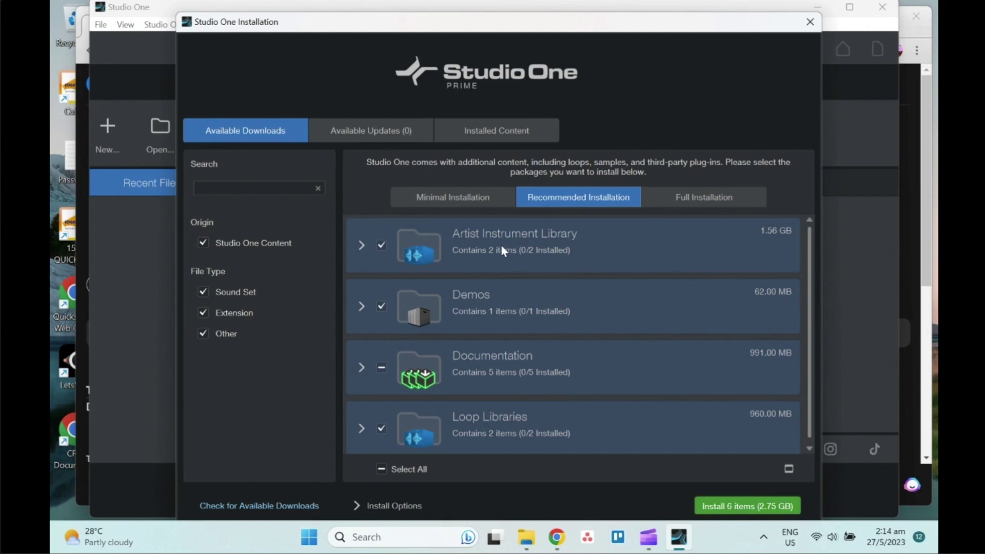
{"action": "left_click", "coordinate": [362, 246]}
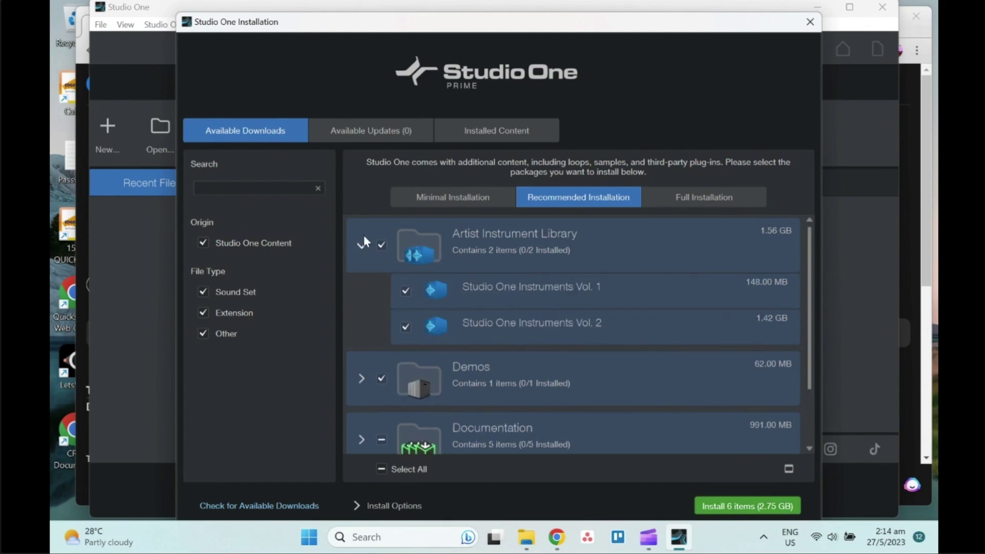
{"action": "left_click", "coordinate": [364, 245]}
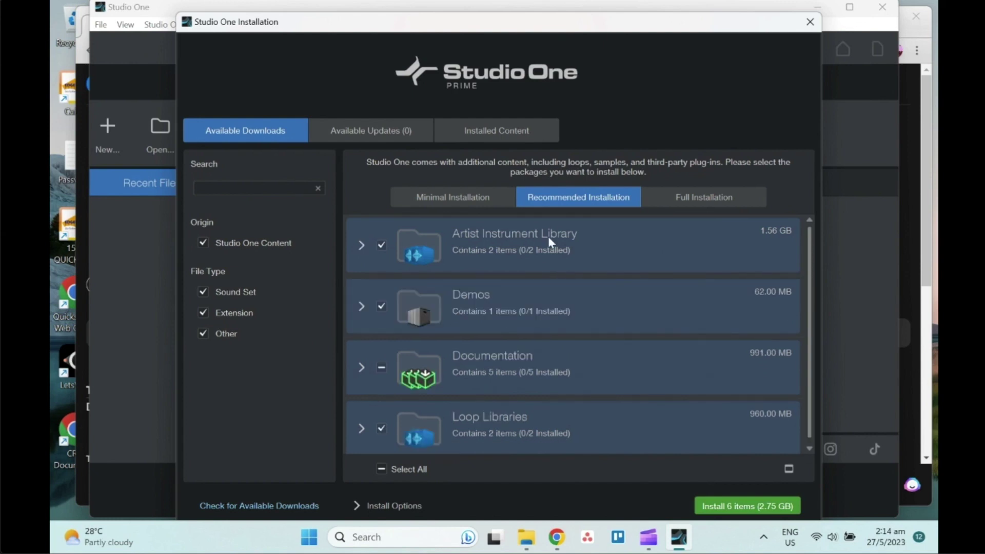
Compare Full Installation, then select the Recommended Installation set of 6 items (2.75 GB).
{"action": "left_click", "coordinate": [723, 198]}
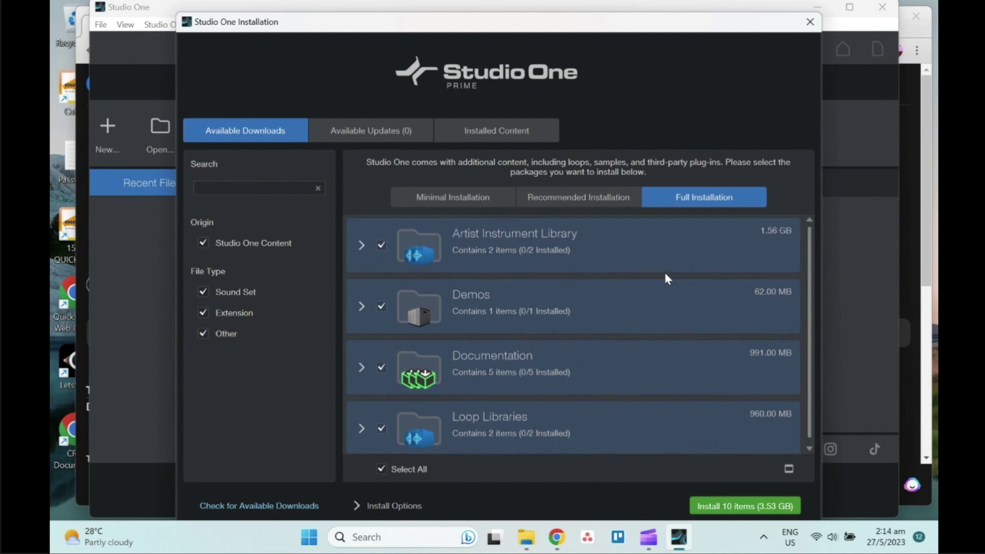
{"action": "left_click", "coordinate": [589, 200]}
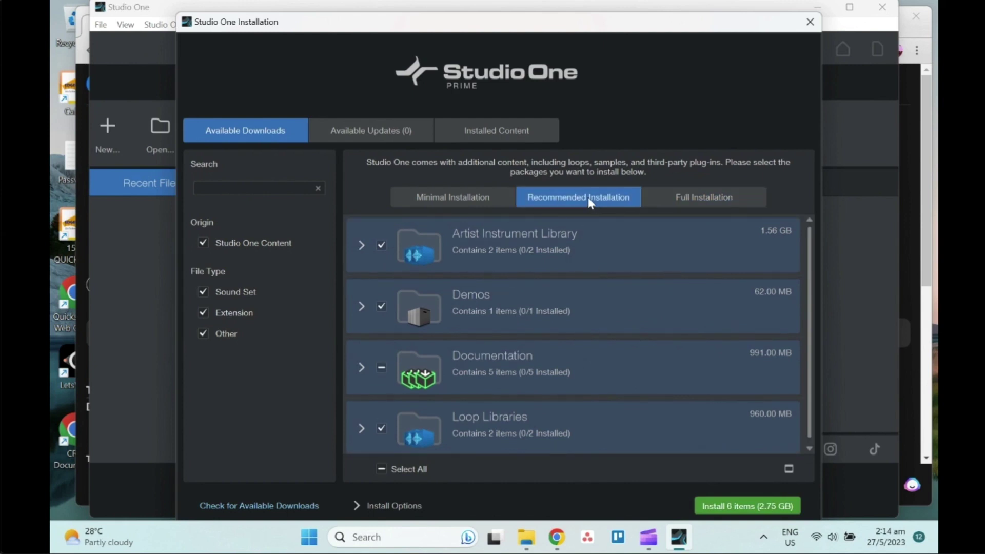
{"action": "left_click", "coordinate": [687, 195]}
{"action": "left_click", "coordinate": [603, 202]}
Install the 6 recommended items, close the Transfers list and the Installation window.
{"action": "left_click", "coordinate": [744, 504]}
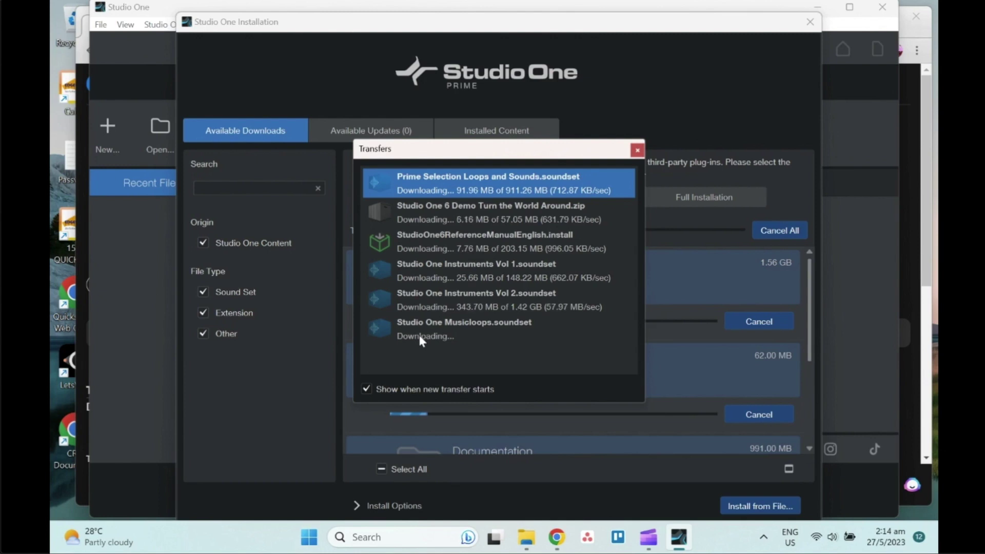
{"action": "left_click", "coordinate": [134, 250]}
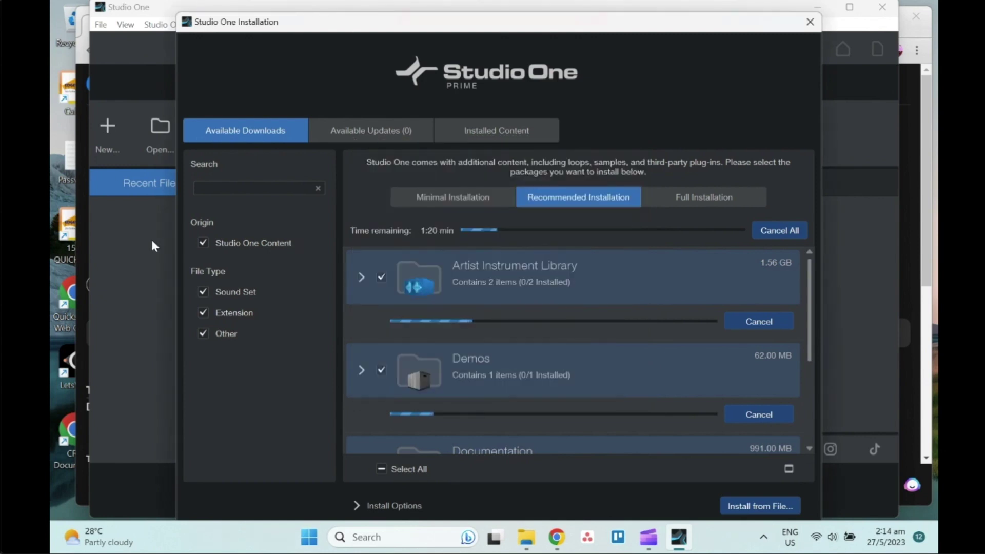
{"action": "left_click", "coordinate": [810, 21]}
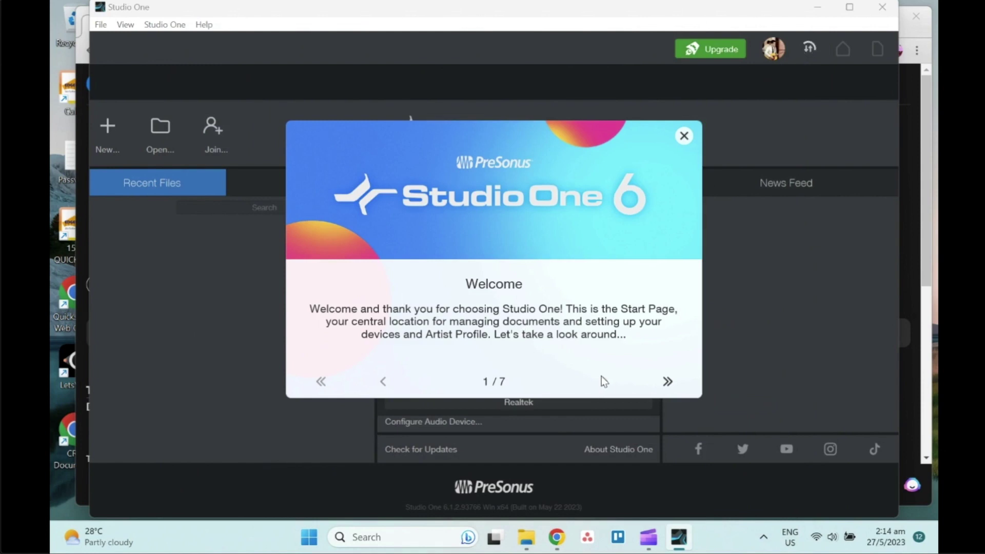
Step past the first welcome page, close the tour, and briefly view the account profile panel.
{"action": "left_click", "coordinate": [603, 379]}
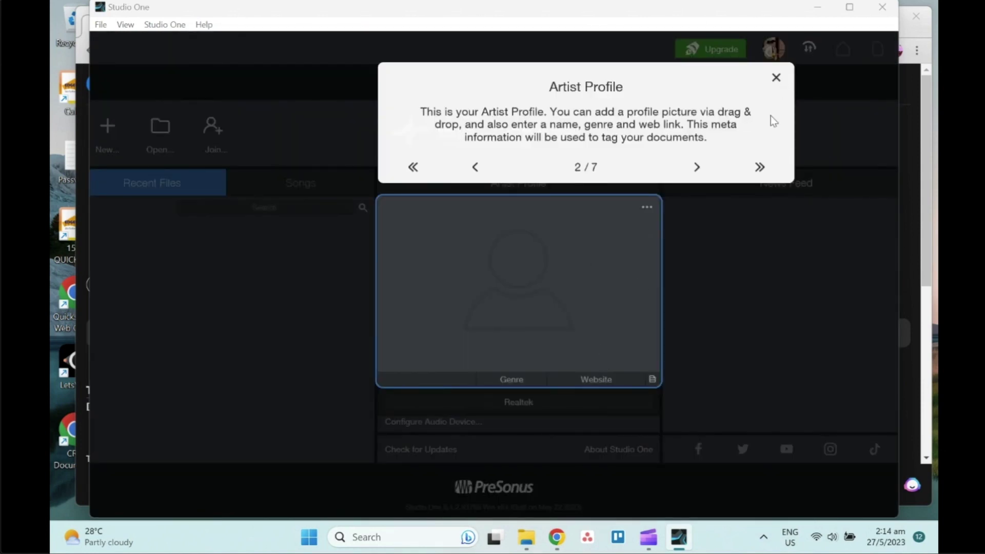
{"action": "left_click", "coordinate": [776, 79]}
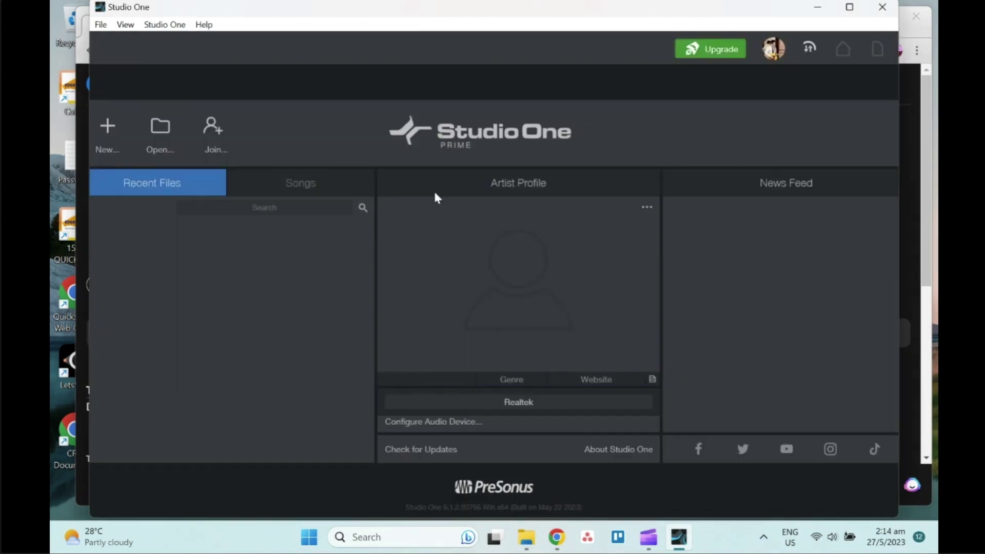
{"action": "left_click", "coordinate": [774, 50]}
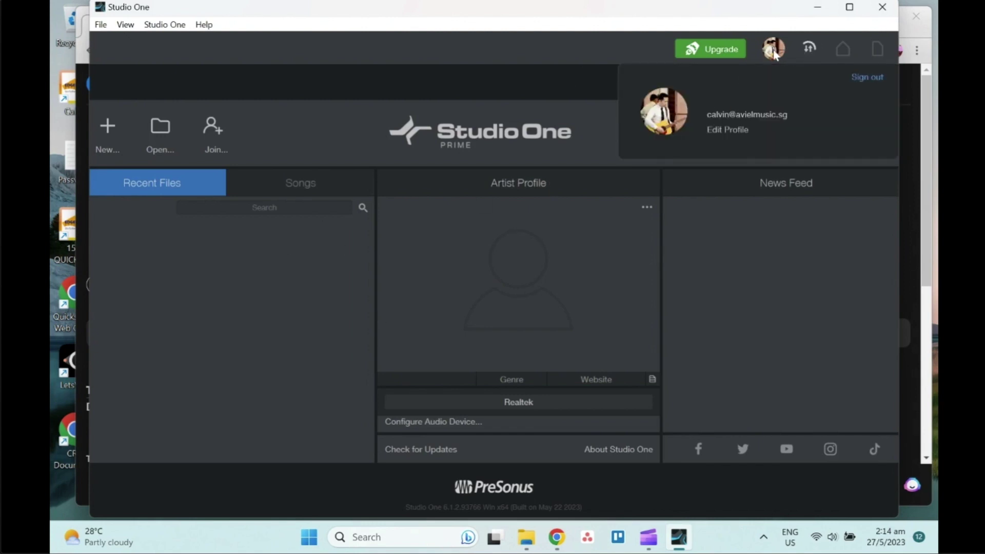
{"action": "left_click", "coordinate": [775, 53]}
{"action": "left_click", "coordinate": [558, 537]}
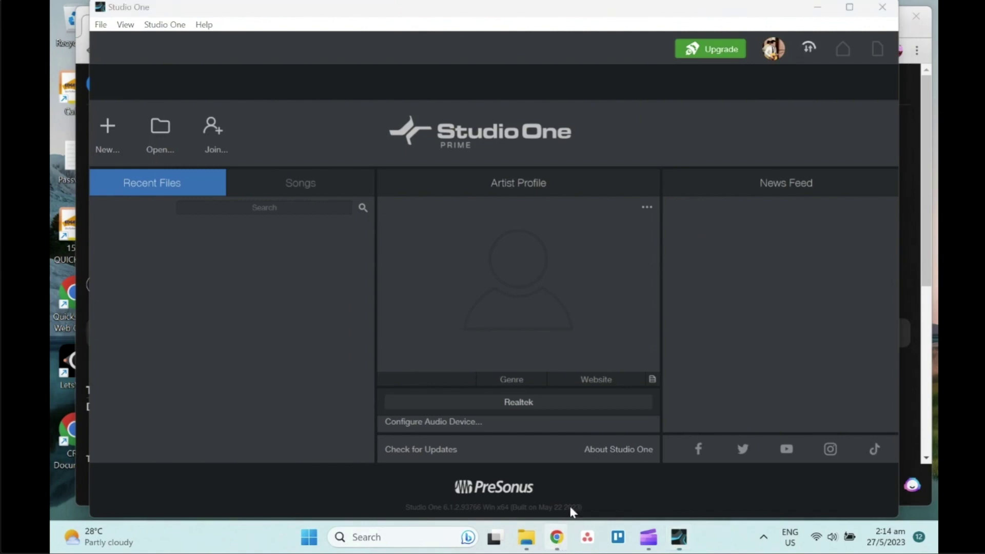